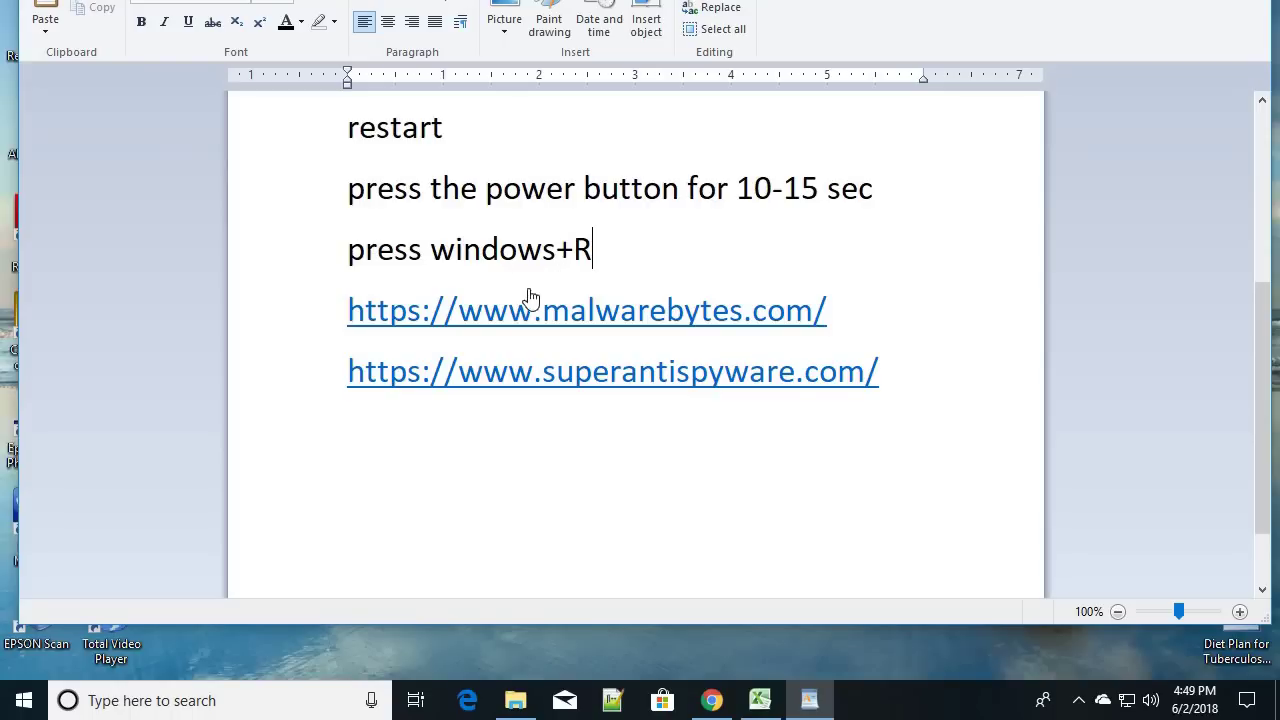
left_click_drag(348, 250, 646, 286)
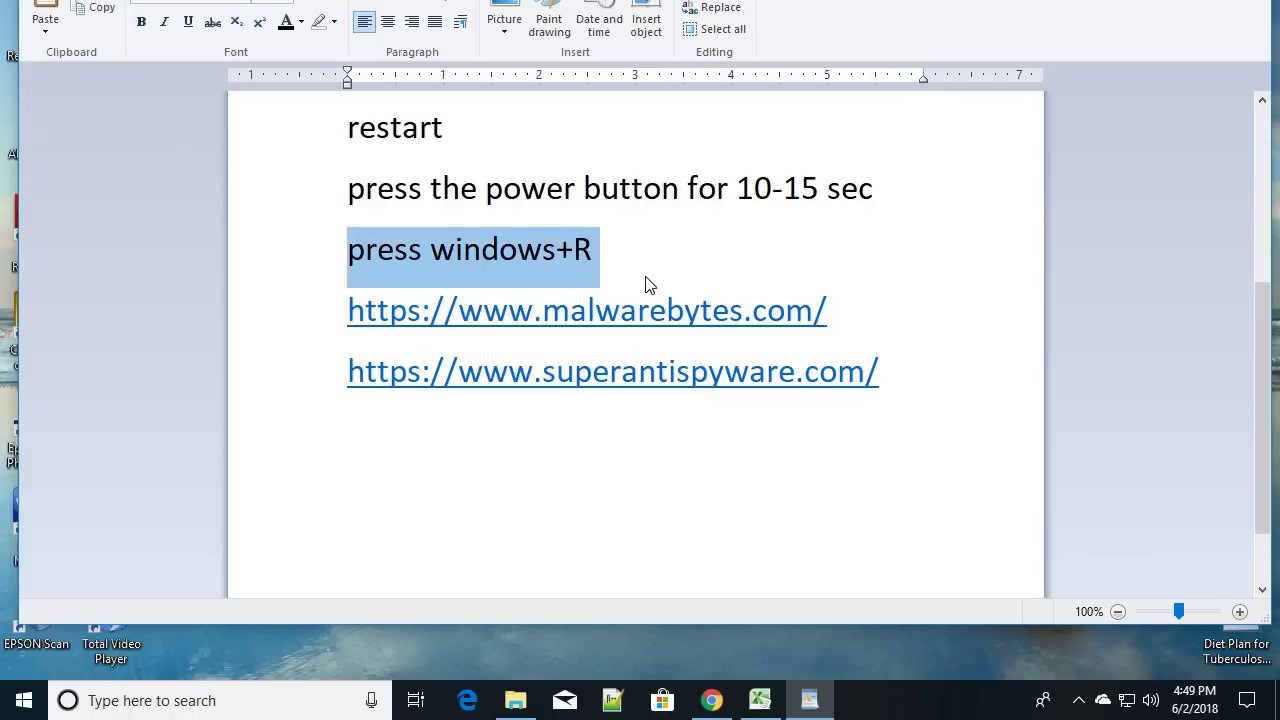
left_click(594, 249)
left_click_drag(594, 249, 489, 257)
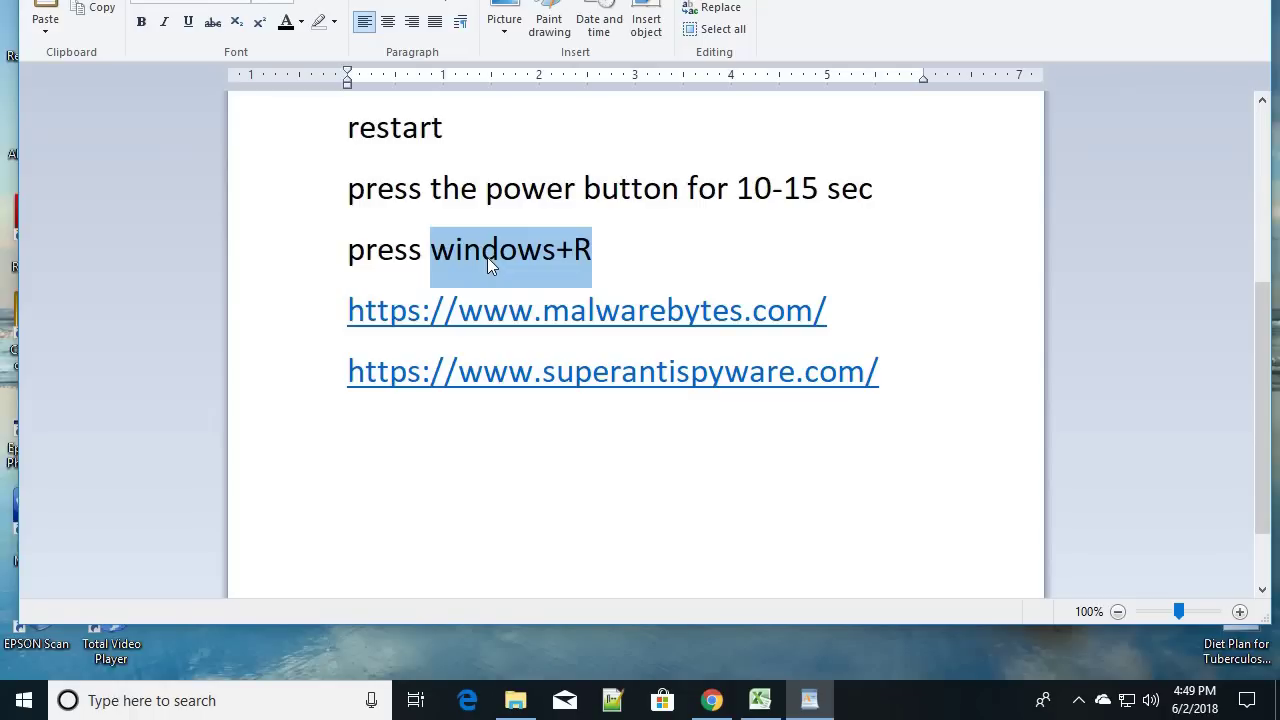
Open the Local Group Policy Editor by running gpedit.msc from the Run dialog
key("super+r")
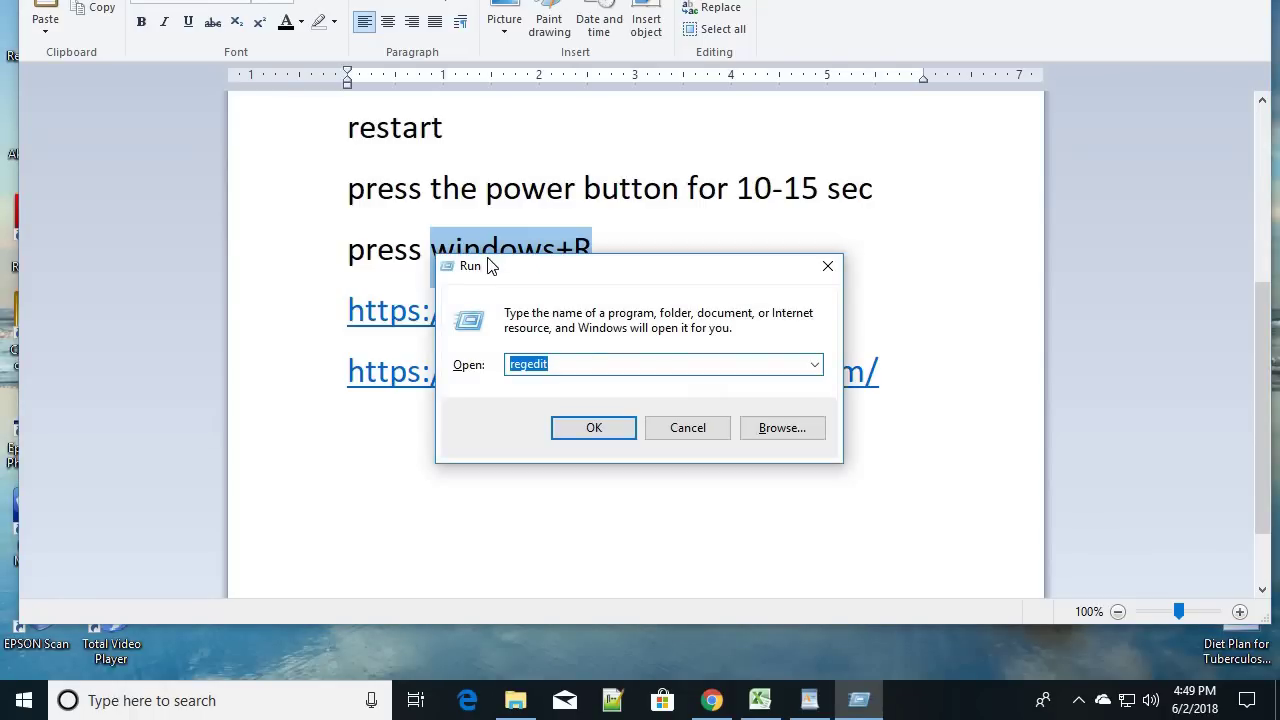
left_click_drag(640, 268, 819, 143)
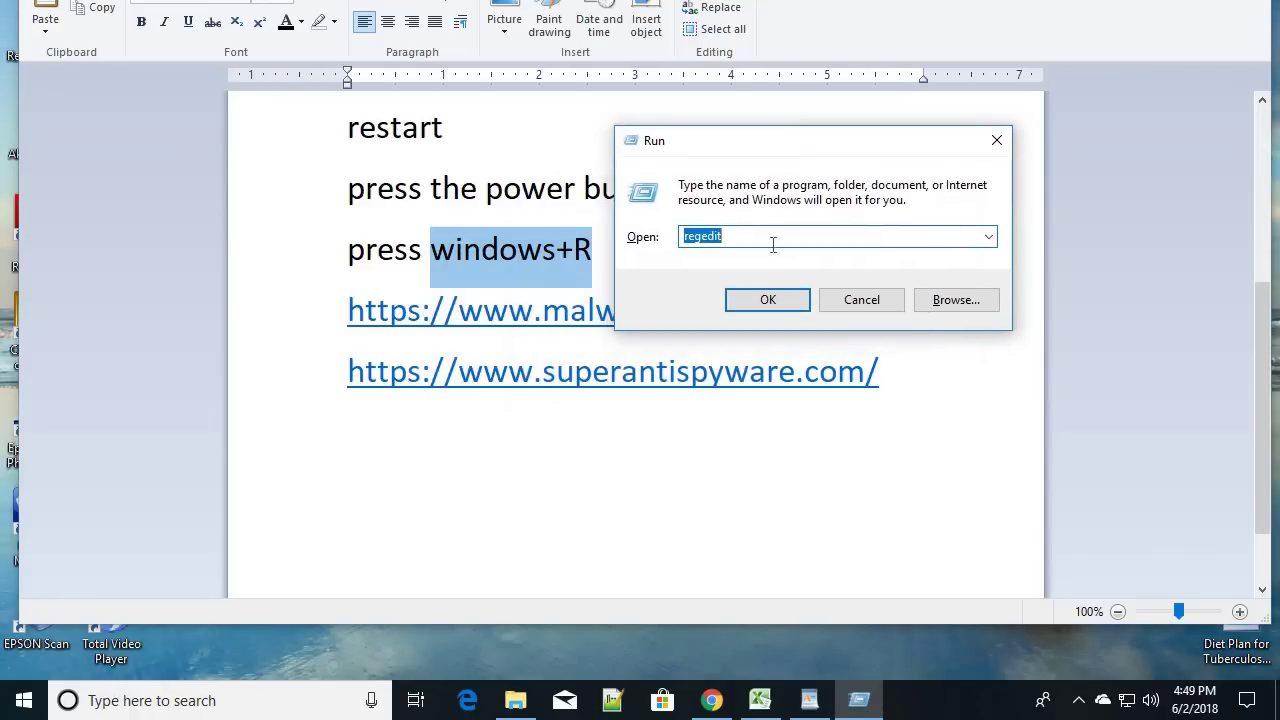
left_click(747, 237)
left_click_drag(741, 237, 606, 240)
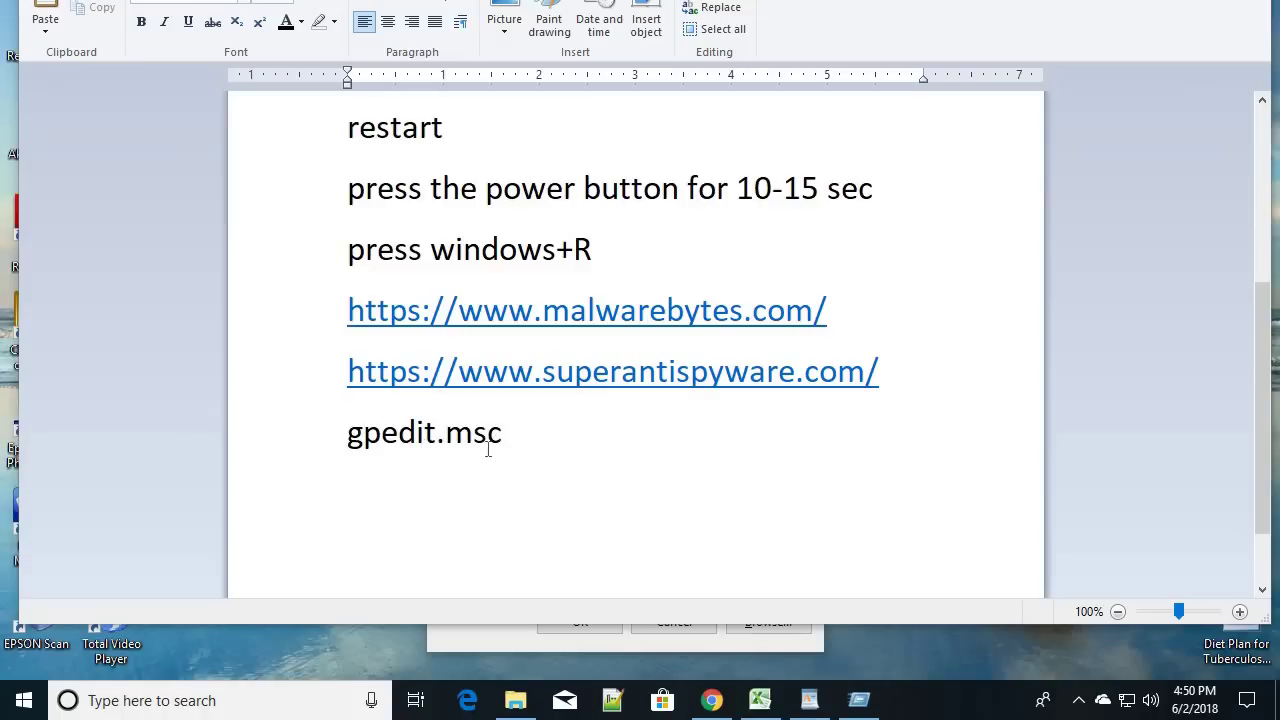
left_click(859, 700)
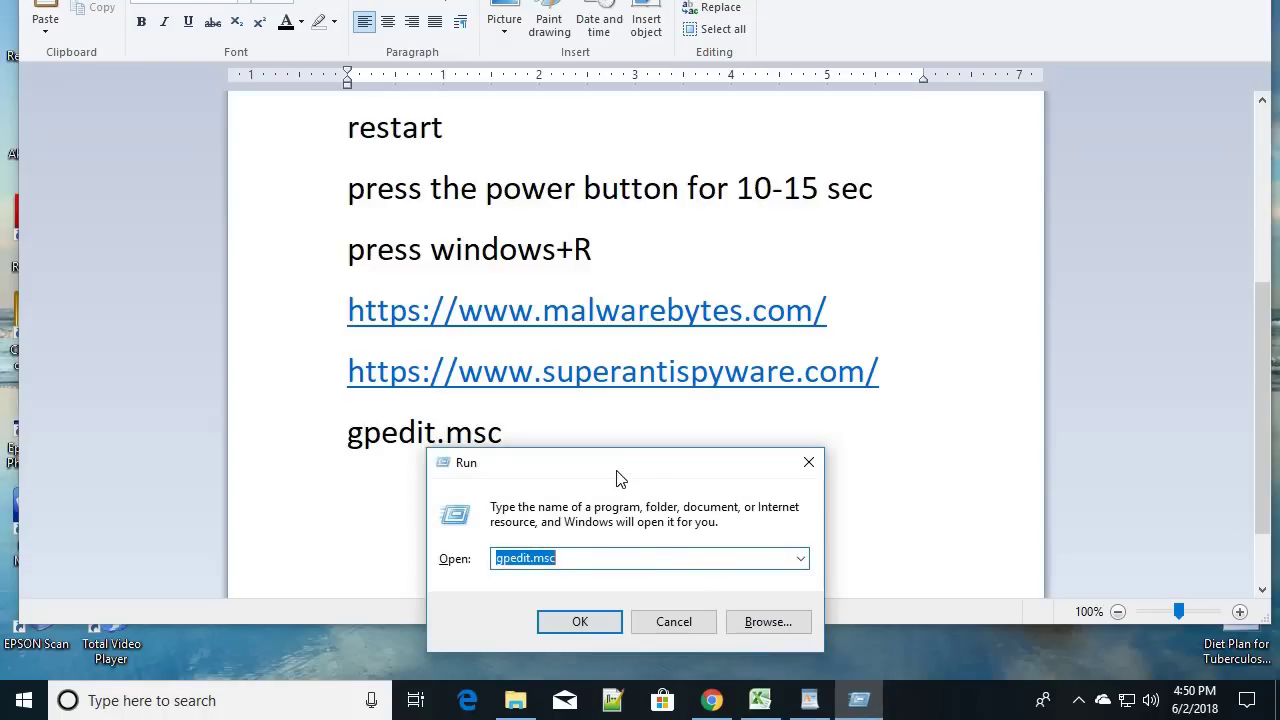
left_click(757, 326)
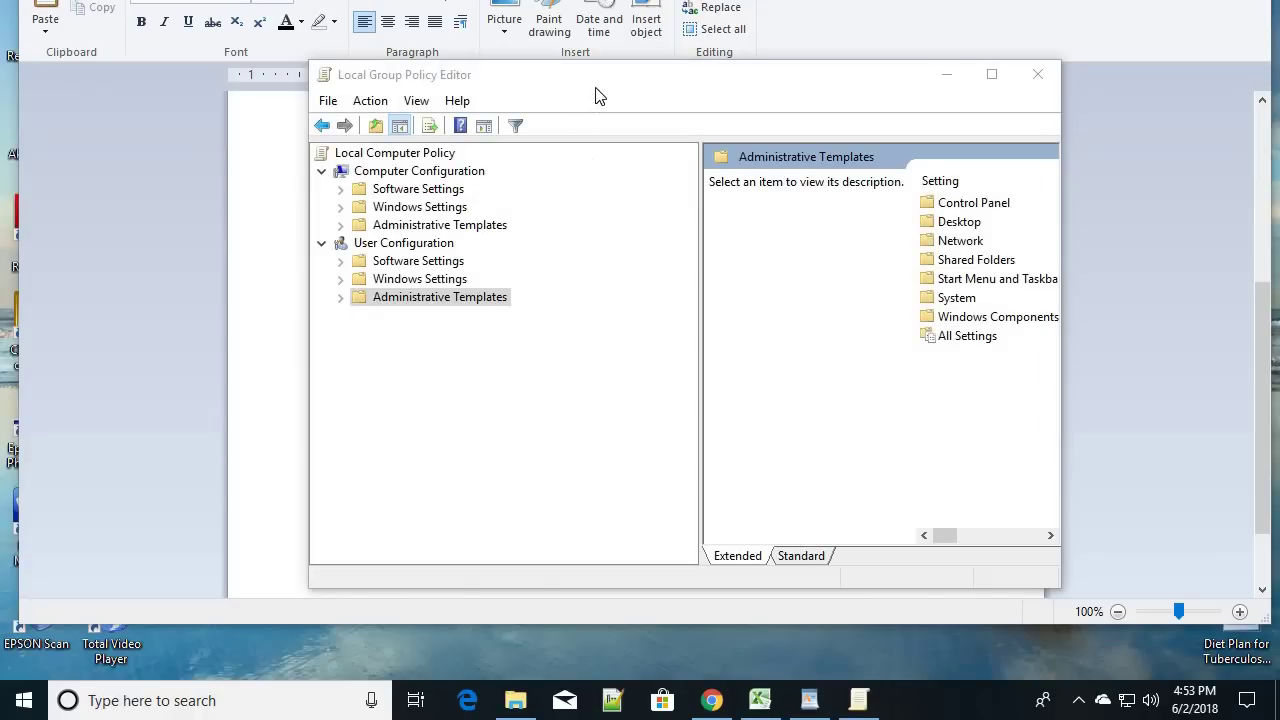
Go to User Configuration > Administrative Templates > System > Ctrl+Alt+Del Options and select the Remove Task Manager setting, widening the window to fit the setting names
left_click(620, 90)
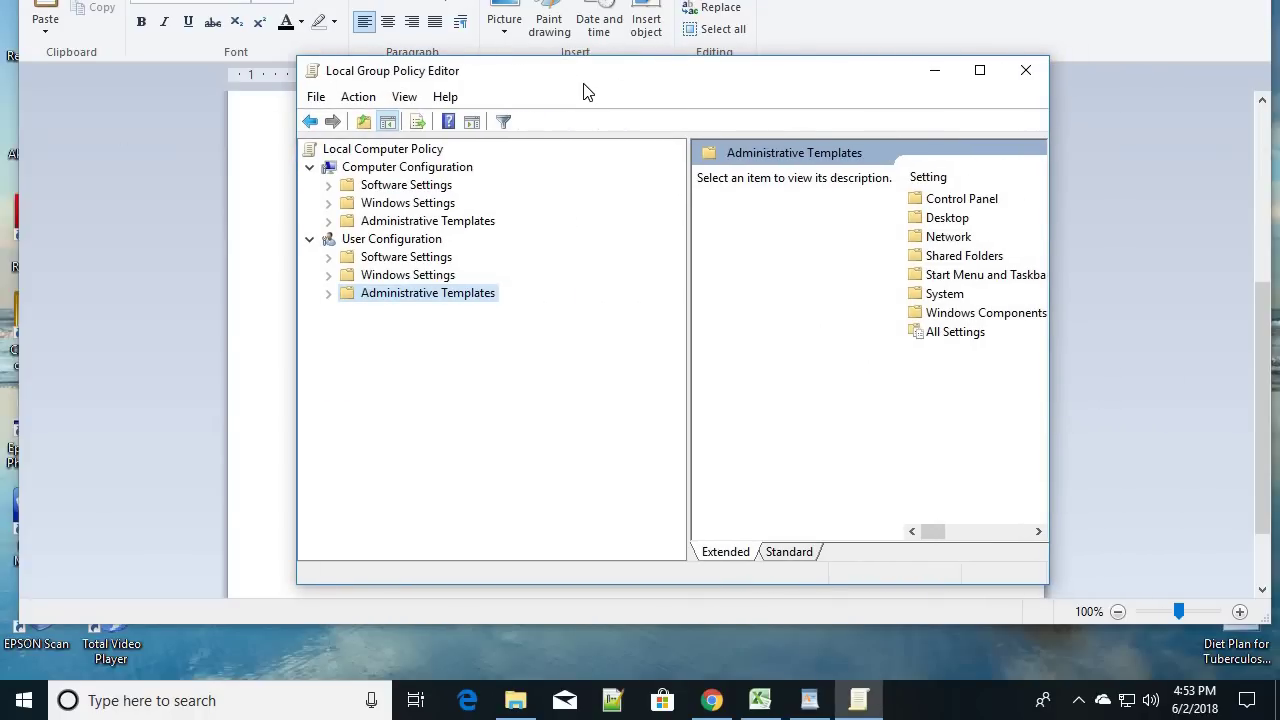
mouse_move(587, 91)
left_mouse_down()
mouse_move(566, 89)
mouse_move(589, 89)
left_mouse_up()
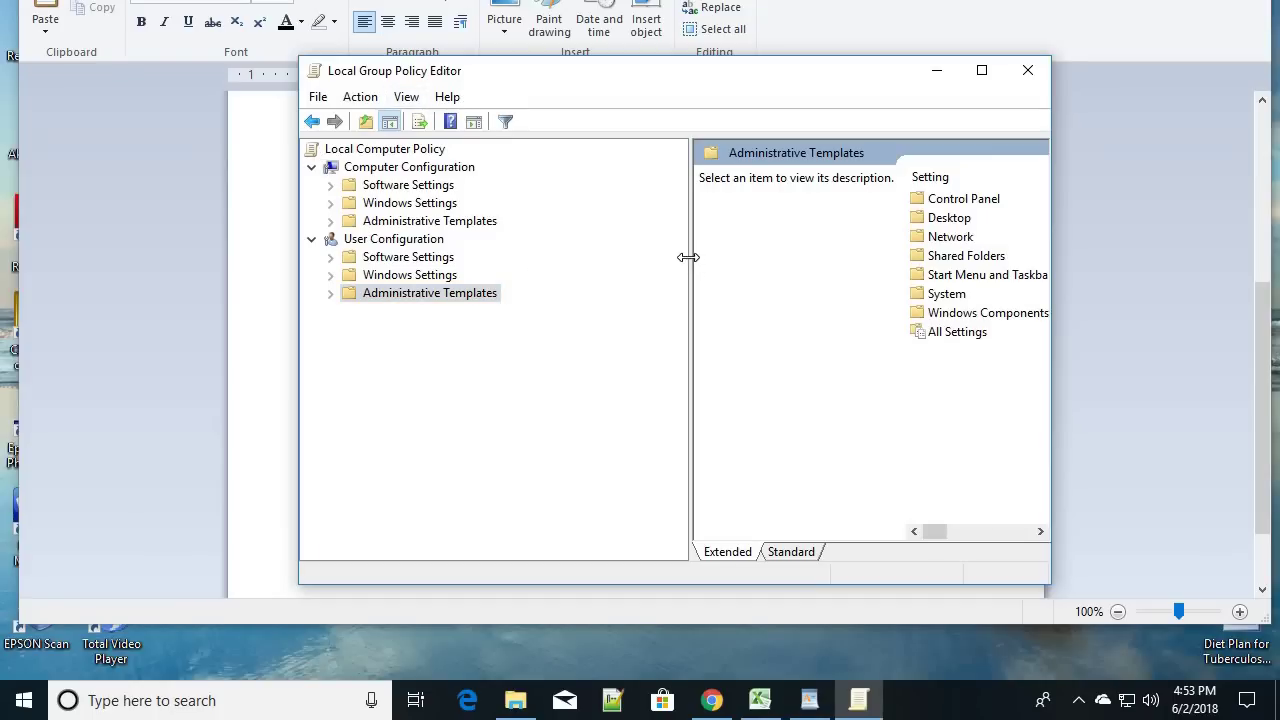
mouse_move(690, 257)
left_mouse_down()
mouse_move(397, 257)
mouse_move(690, 257)
left_mouse_up()
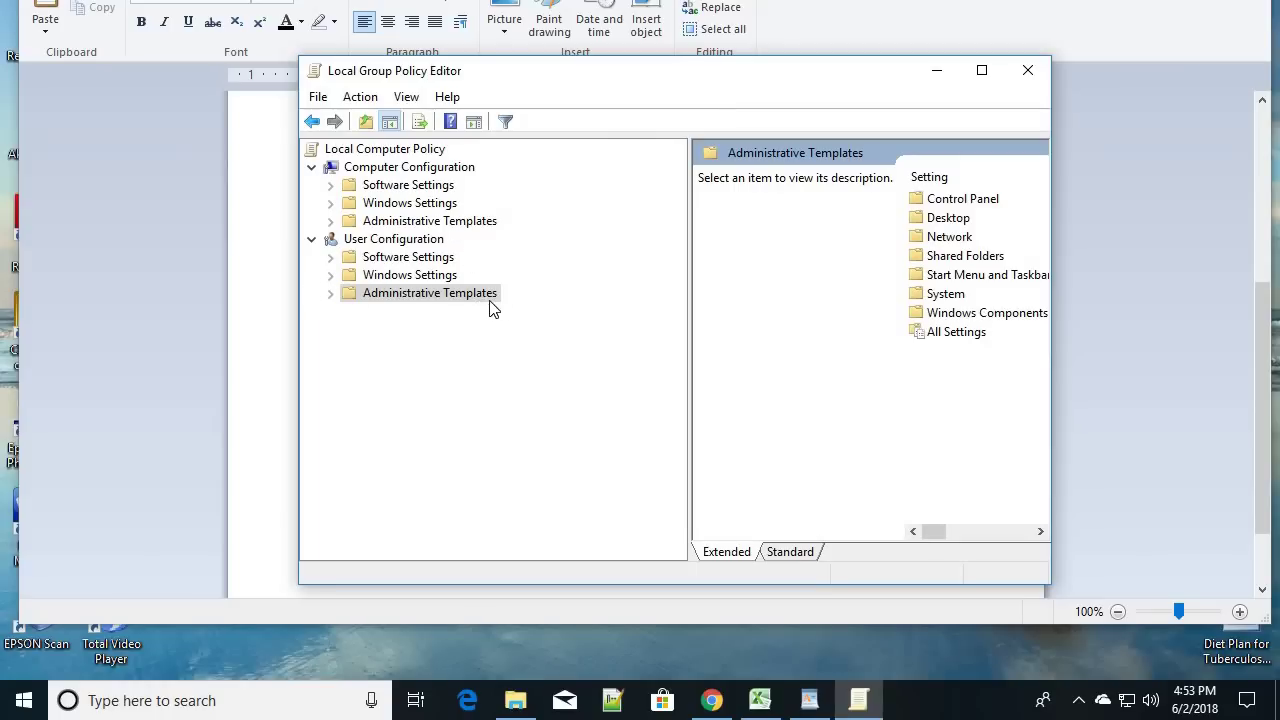
left_click(330, 294)
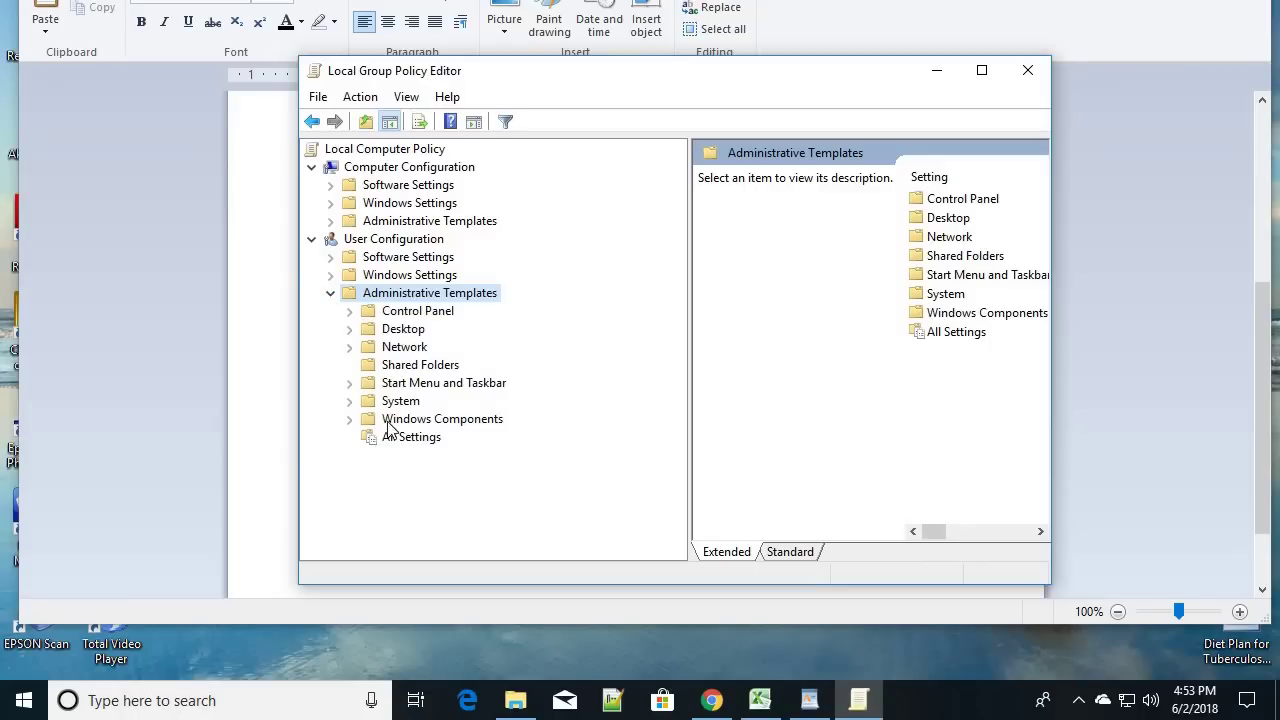
left_click(350, 402)
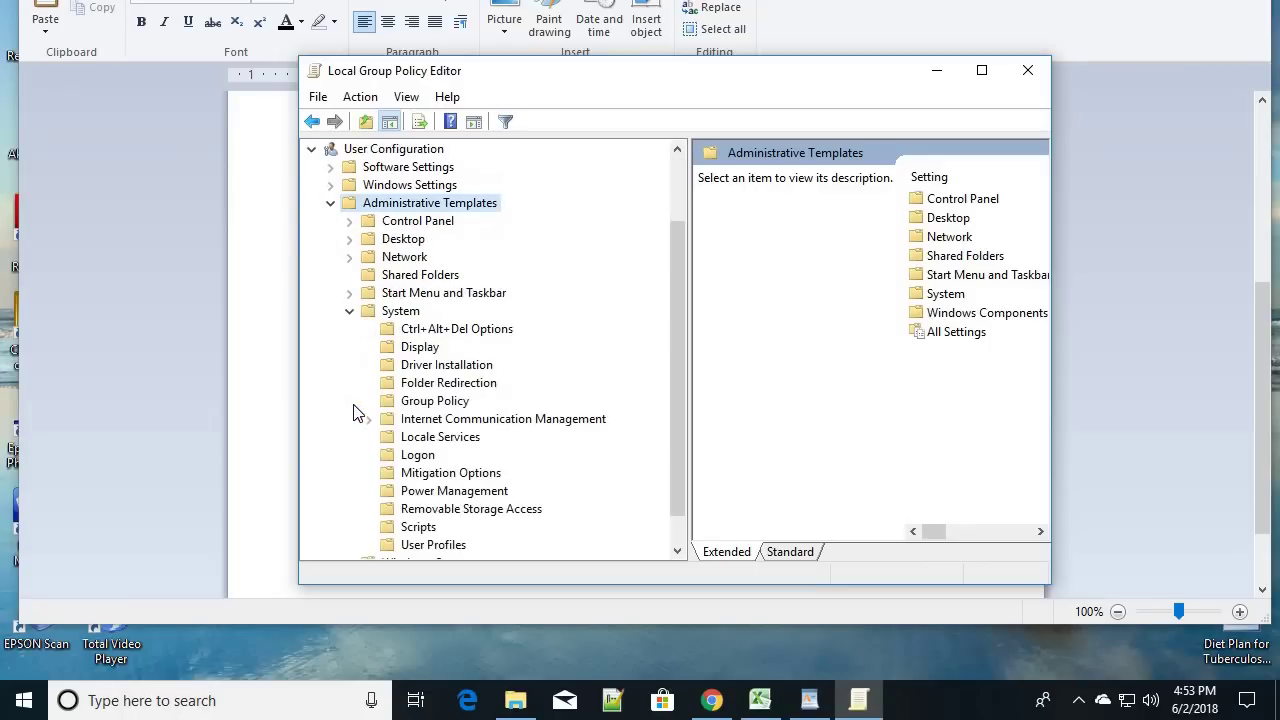
left_click(428, 331)
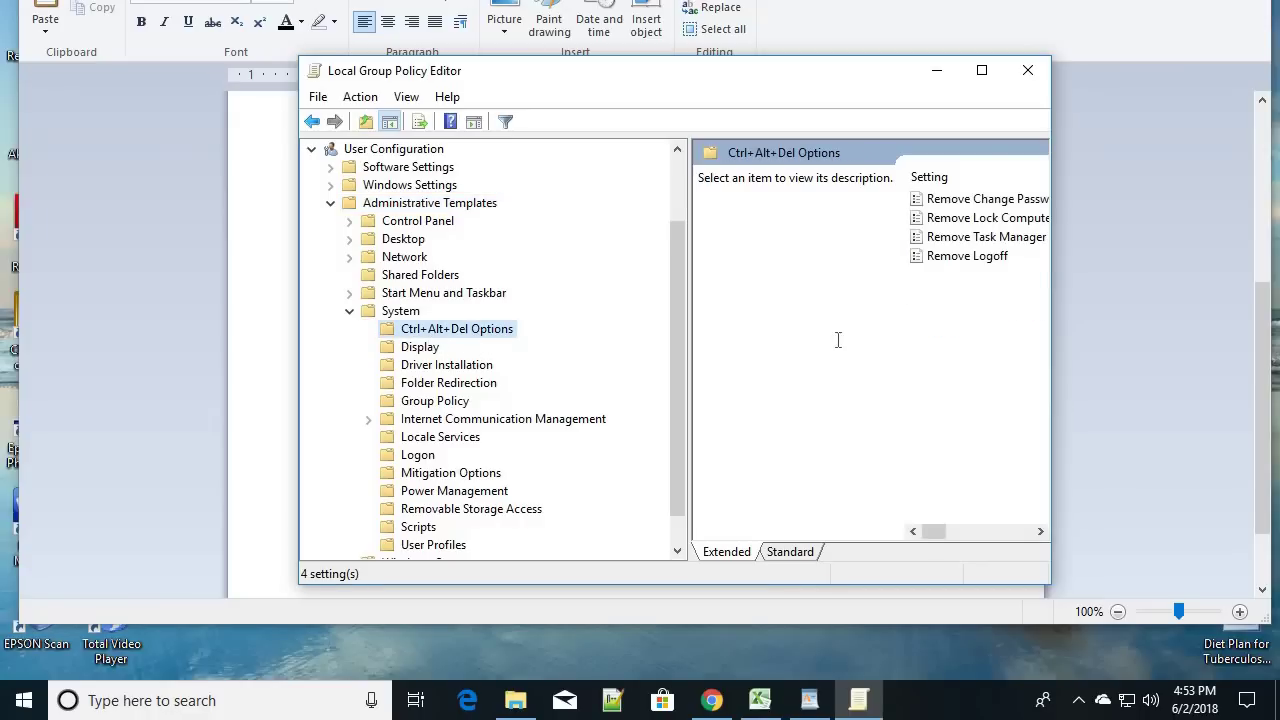
left_click_drag(939, 531, 918, 531)
left_click(967, 244)
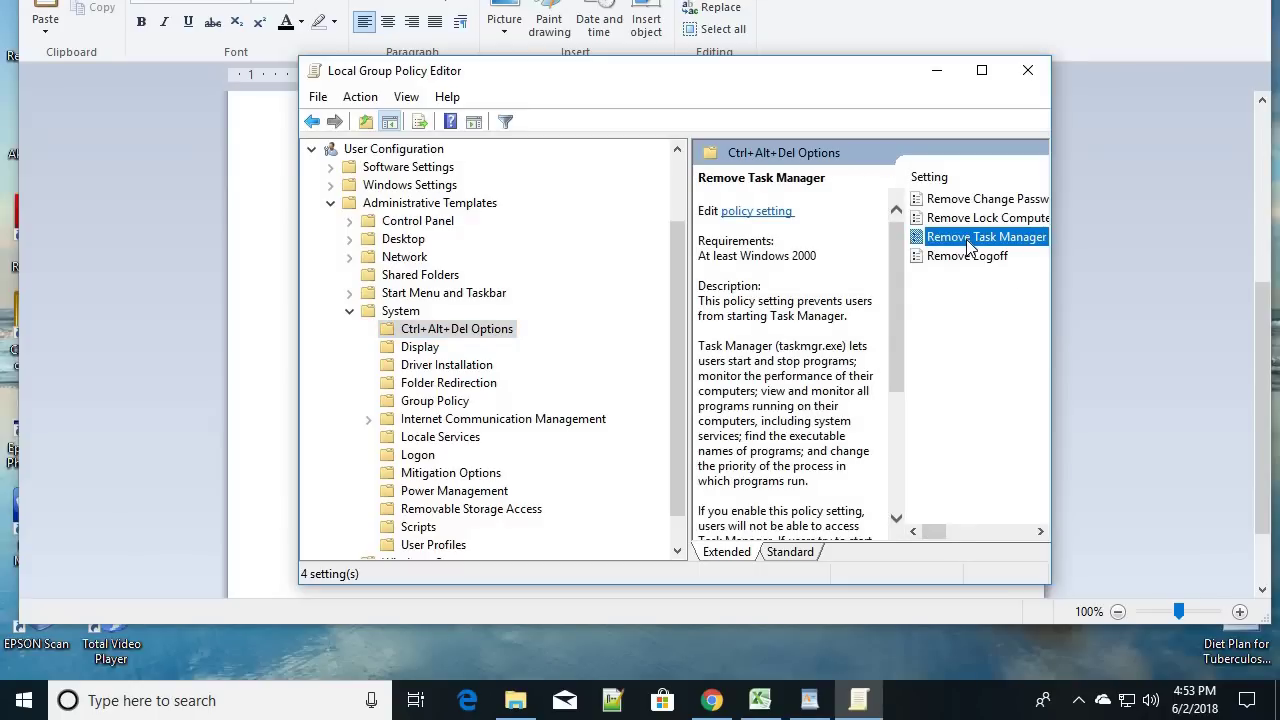
right_click(963, 240)
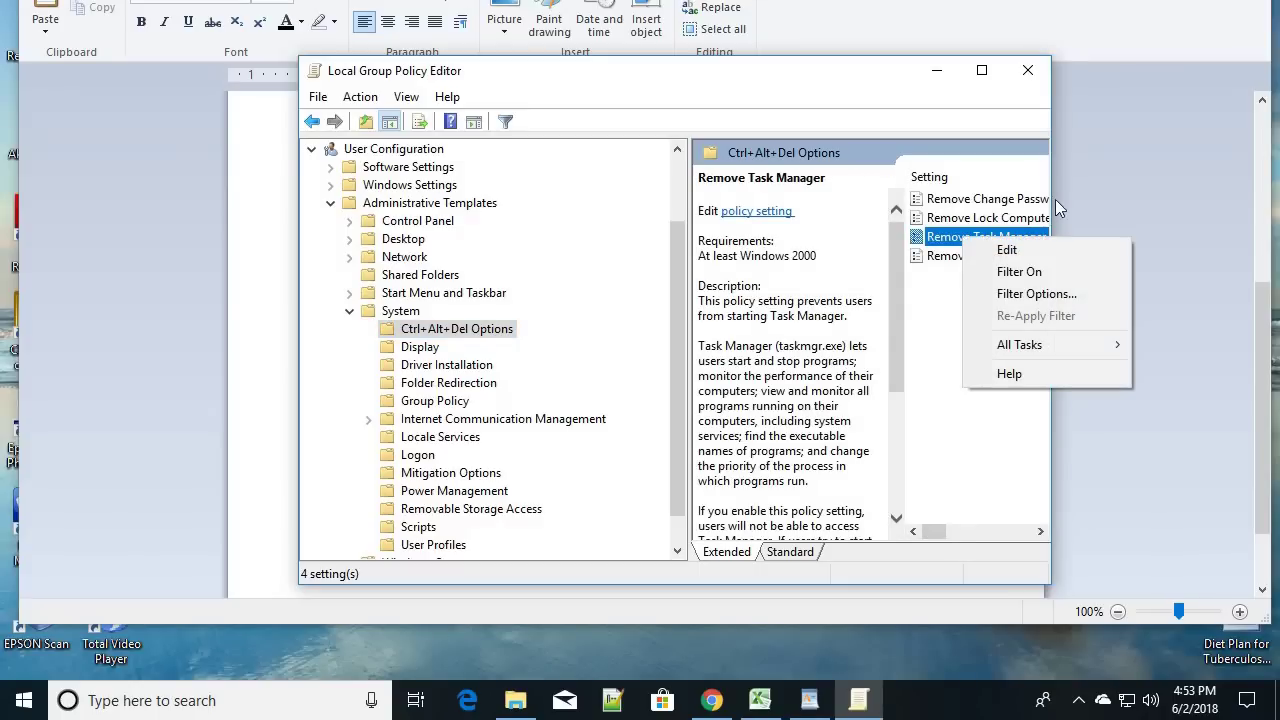
left_click(908, 114)
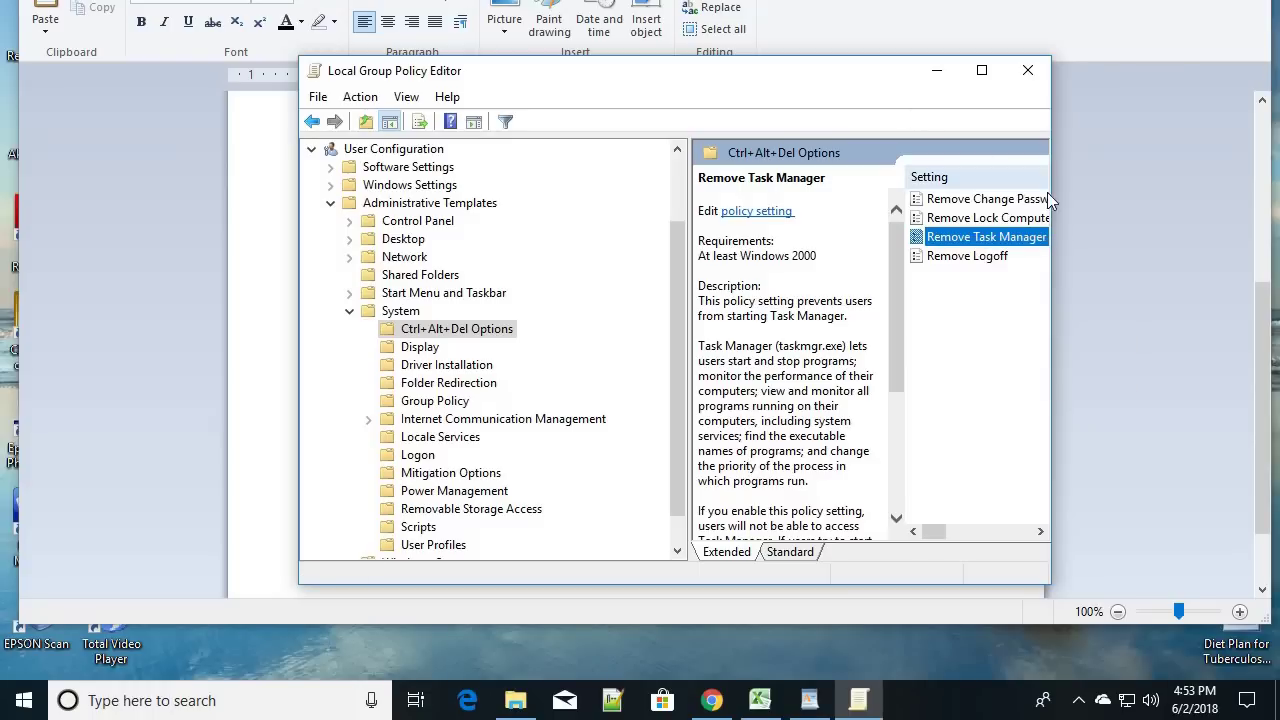
left_click_drag(1050, 186, 1189, 178)
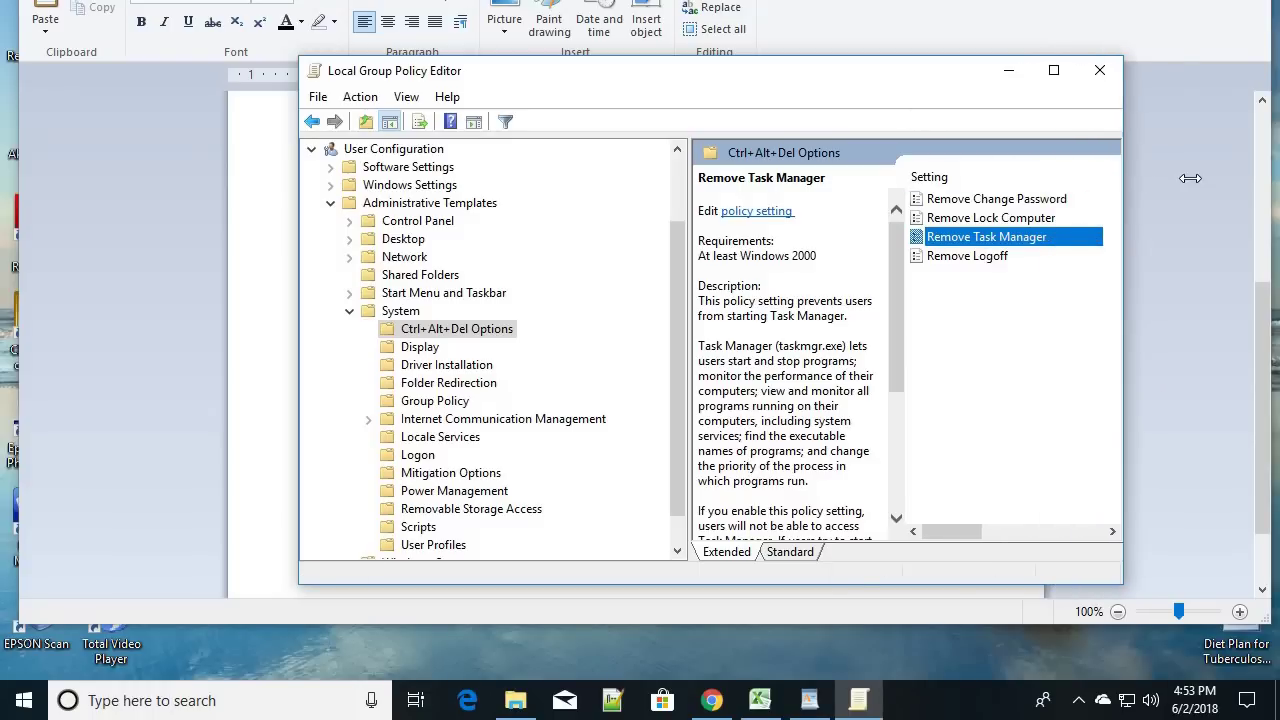
right_click(967, 245)
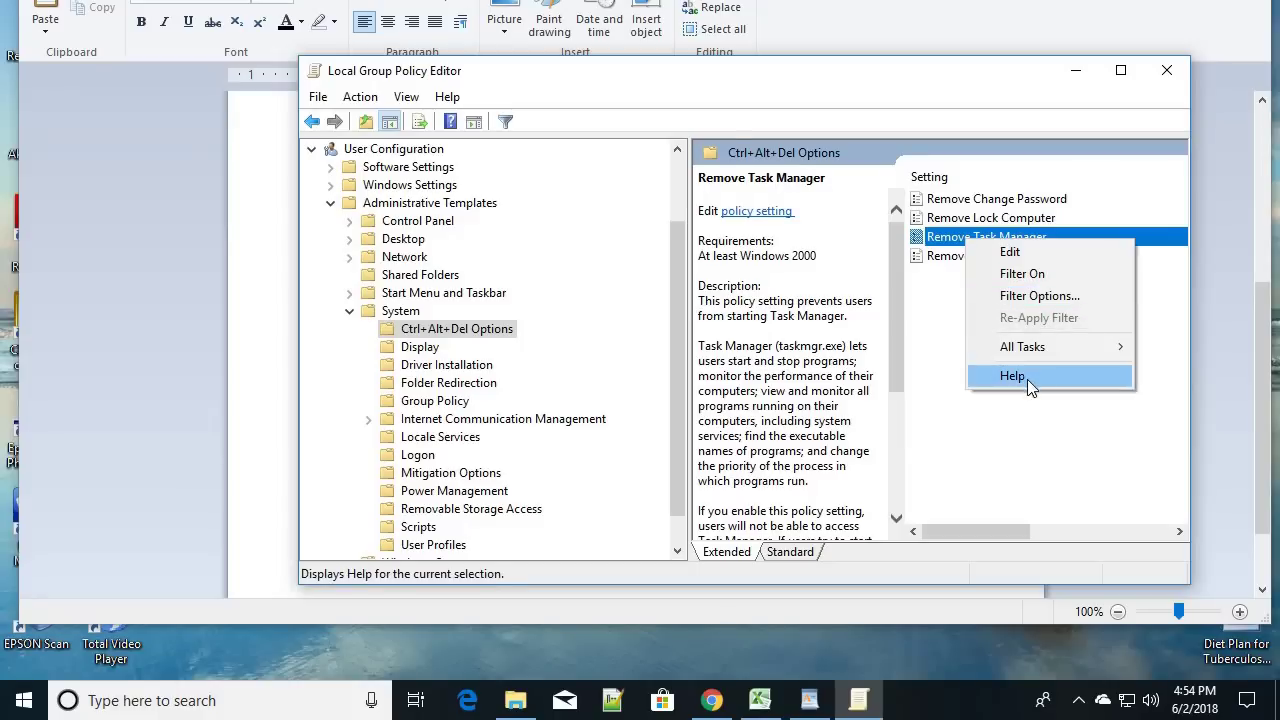
left_click(1062, 300)
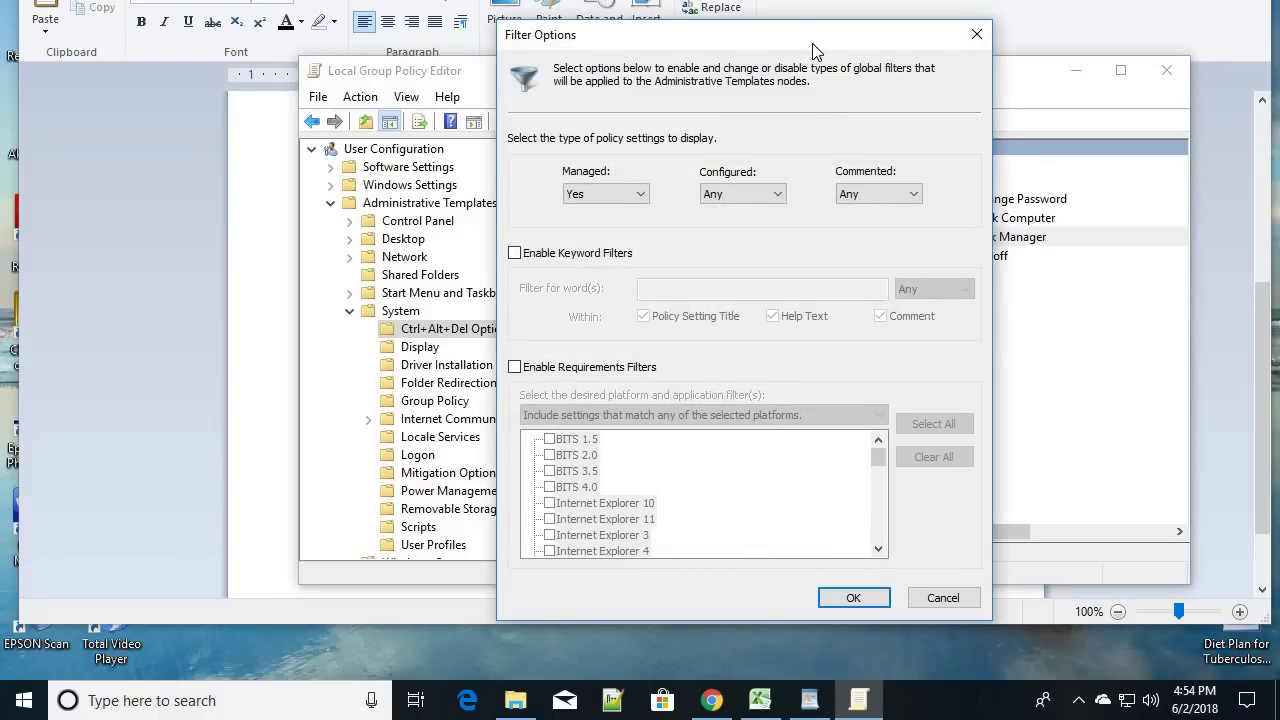
left_click_drag(813, 50, 752, 12)
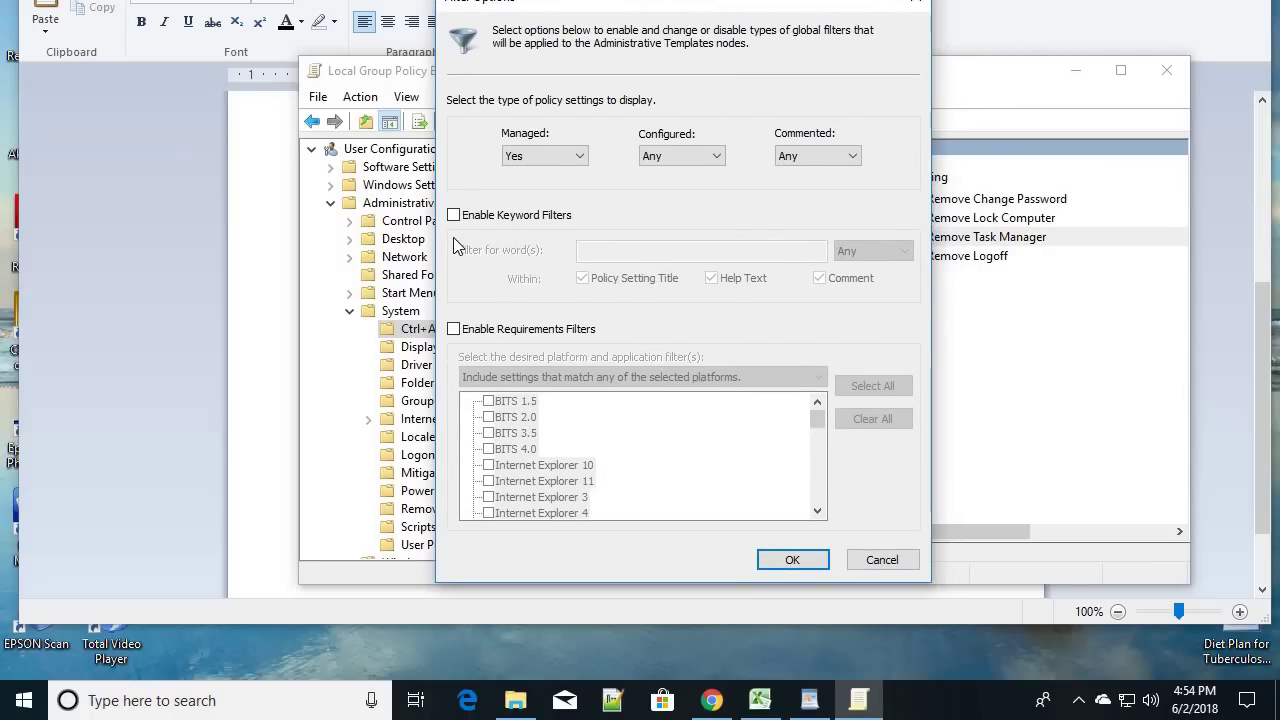
left_click(881, 562)
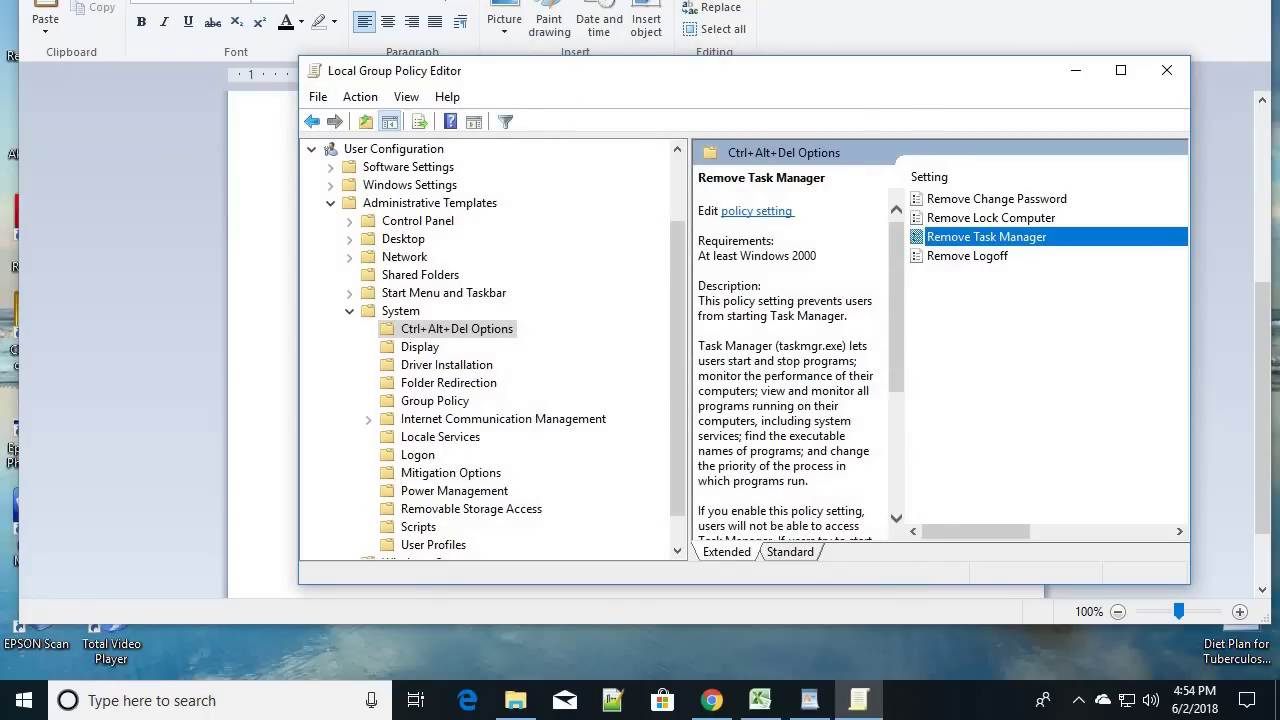
Open the Remove Task Manager policy for editing, set it to Enabled, and apply the change
left_click(776, 222)
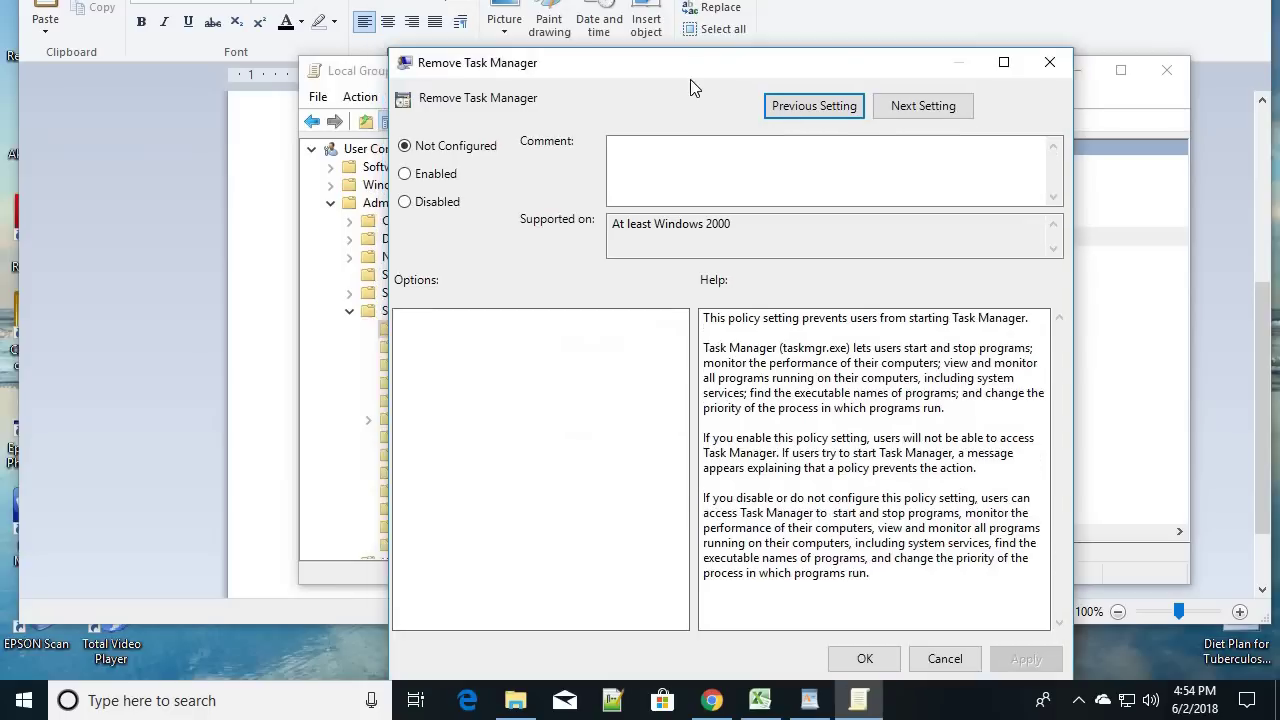
left_click_drag(690, 79, 632, 65)
left_click(346, 160)
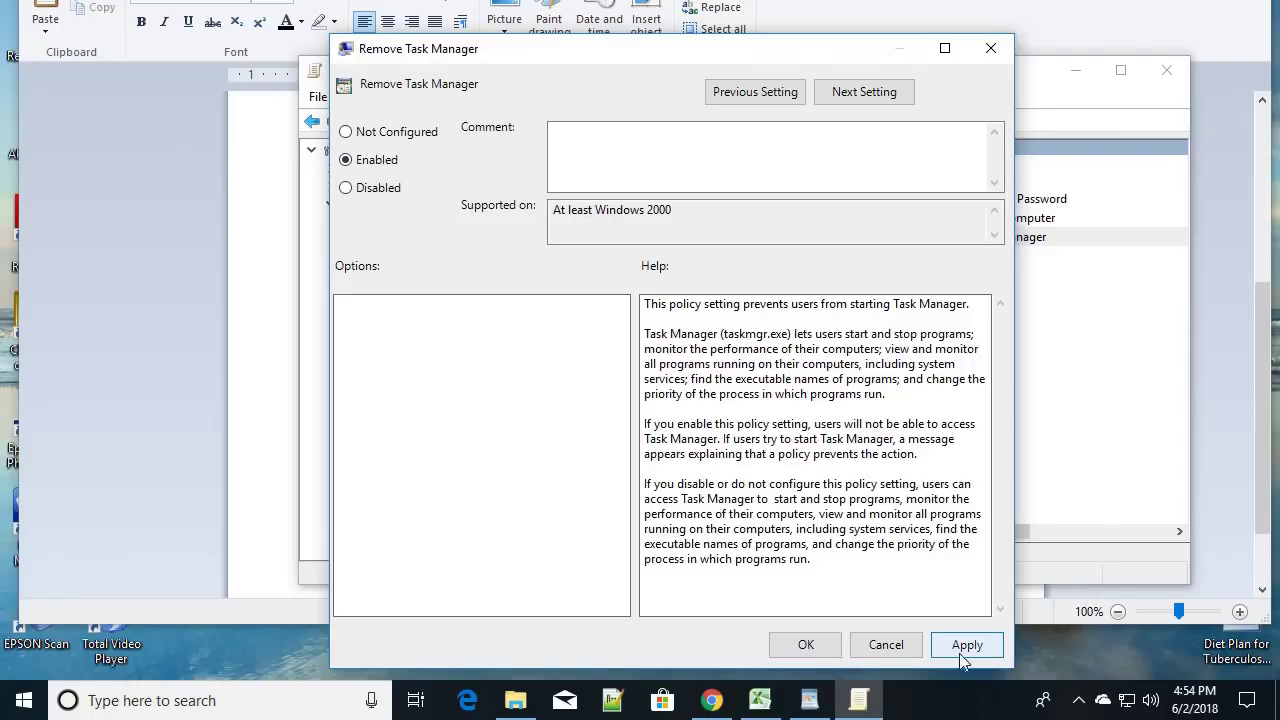
left_click(967, 645)
left_click(805, 645)
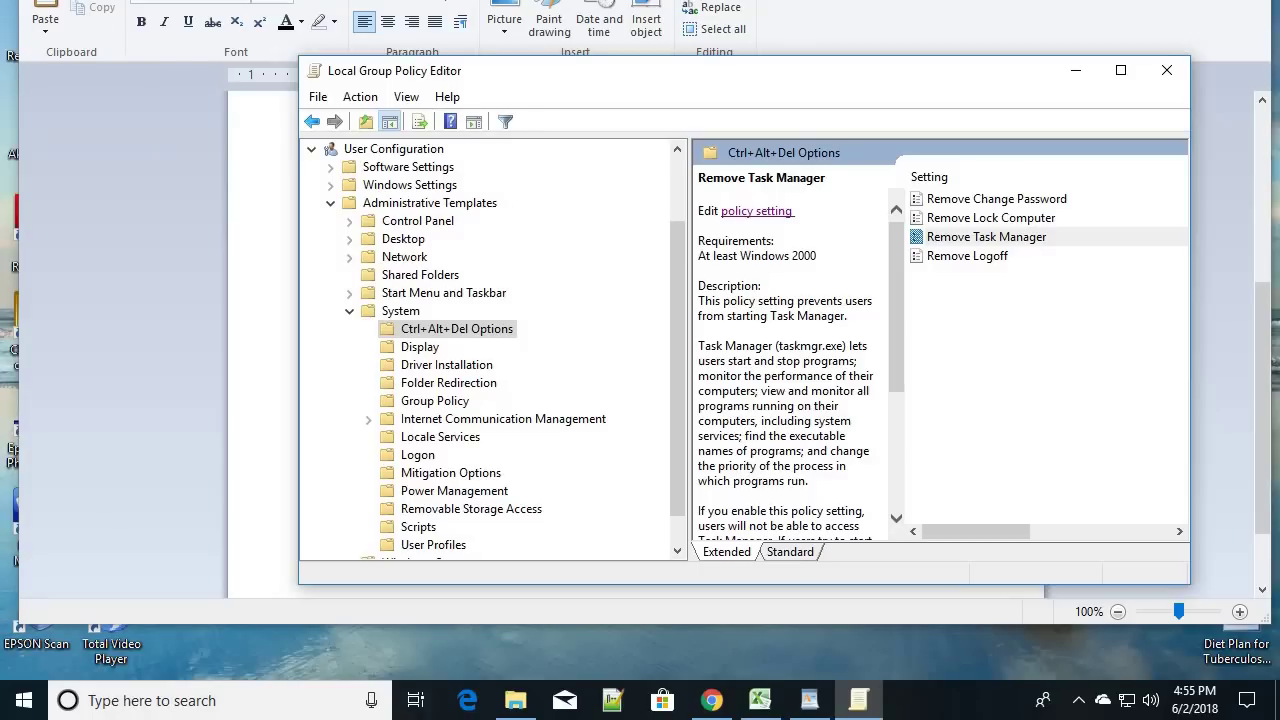
Reopen the Remove Task Manager policy, set it back to Not Configured, and apply the change
key("Return")
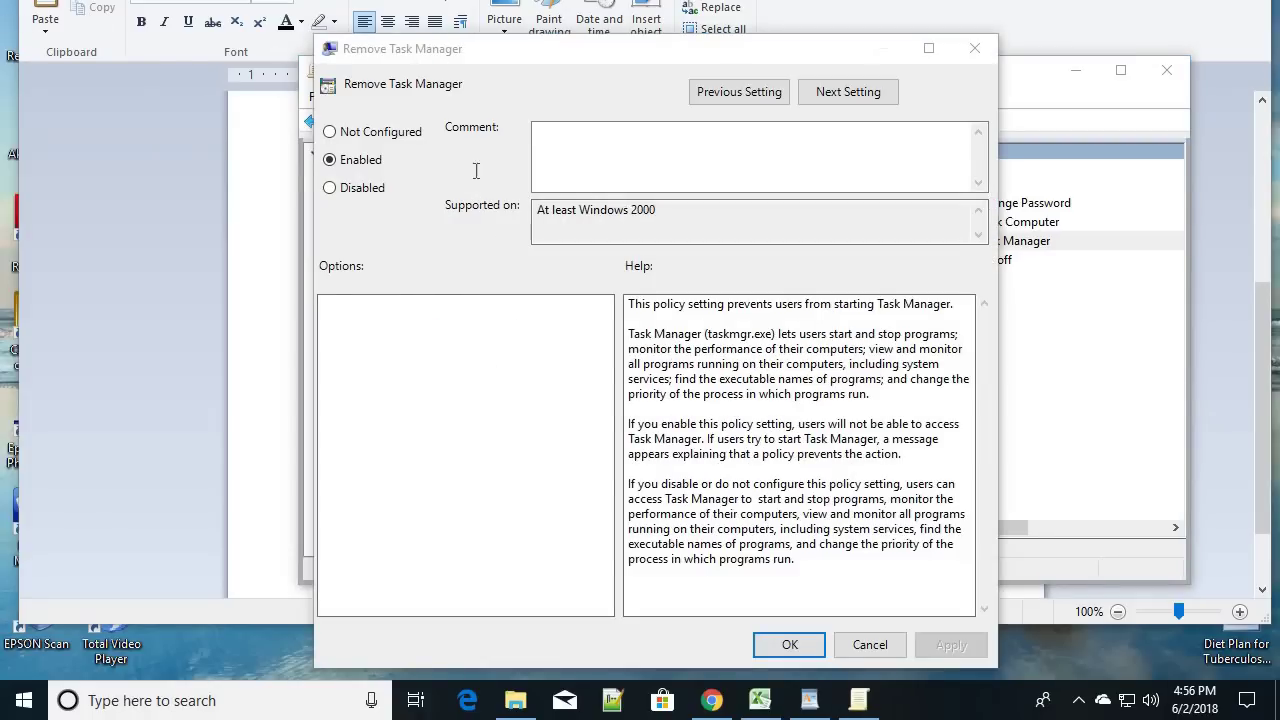
left_click(330, 134)
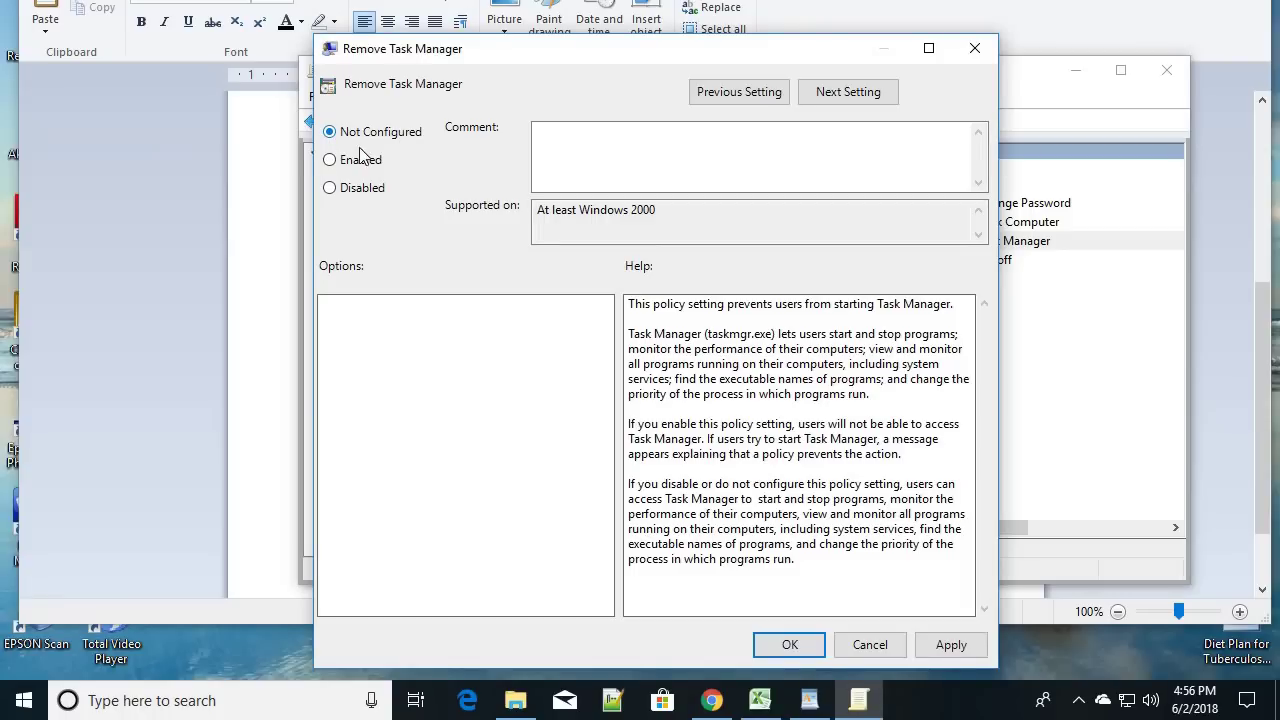
left_click(333, 190)
left_click(330, 161)
left_click(330, 133)
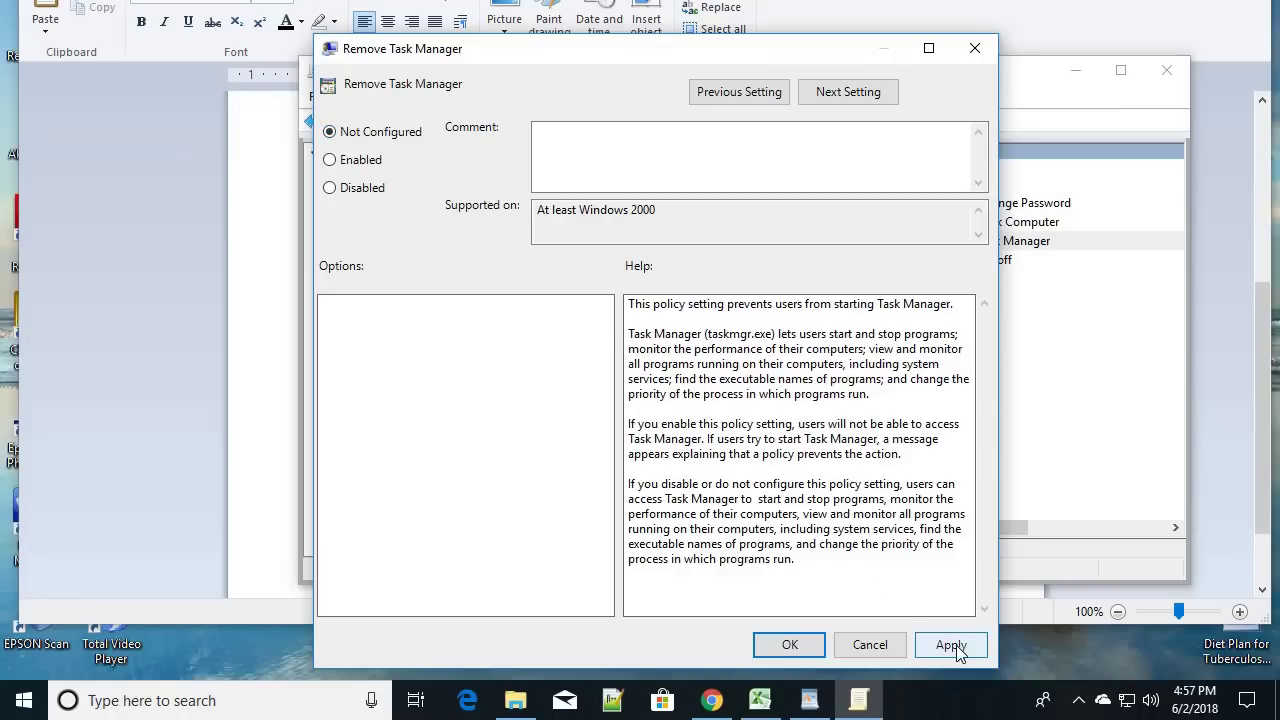
left_click(330, 189)
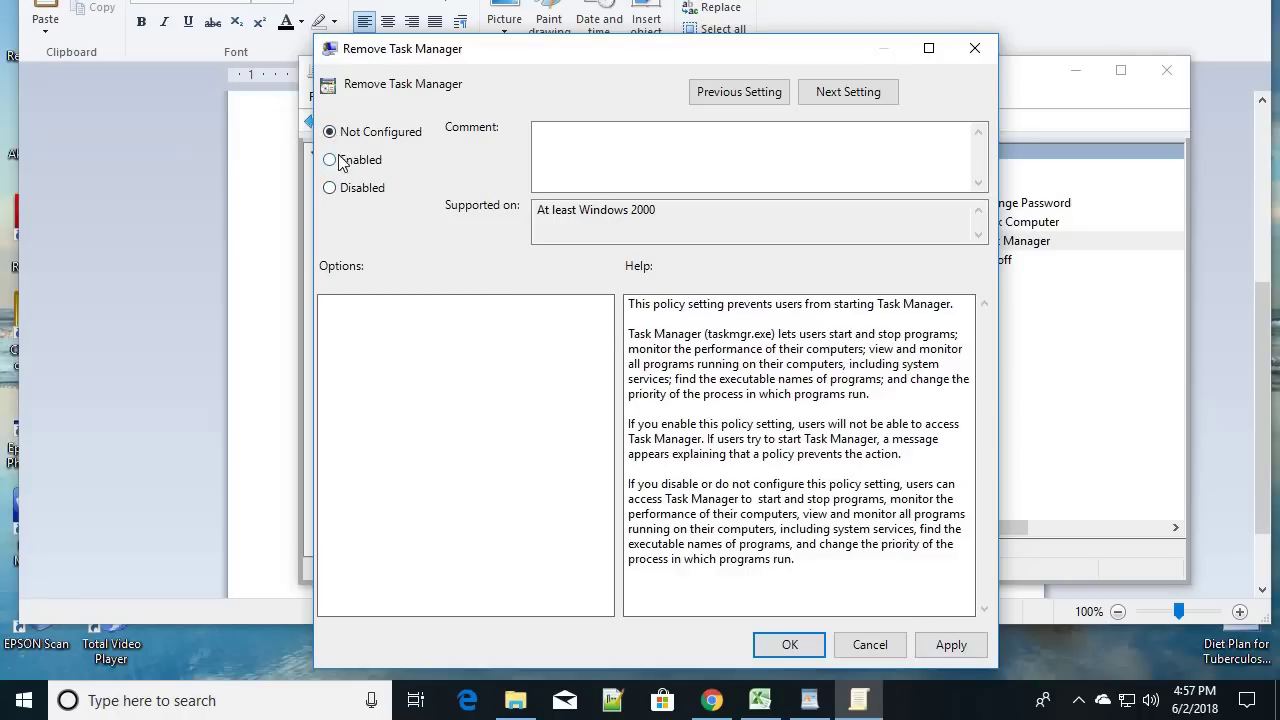
left_click(945, 645)
left_click(795, 644)
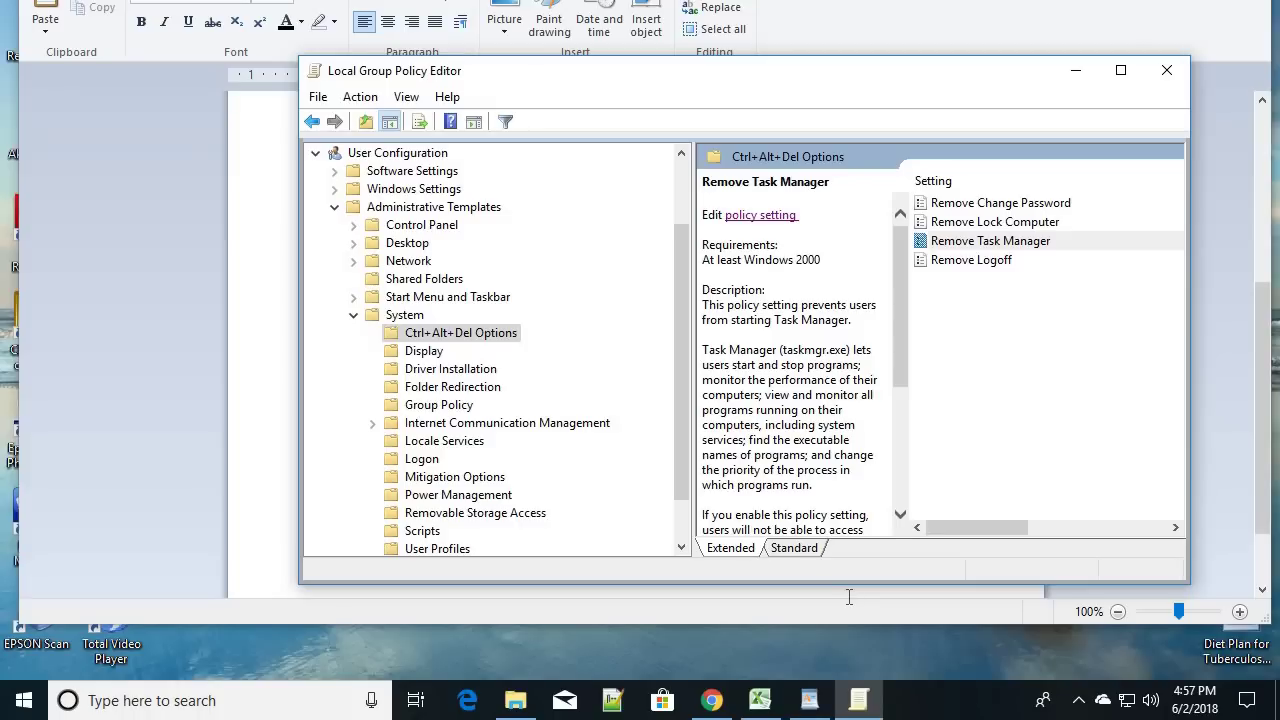
Open the Registry Editor by running regedit from the Run dialog
key("super+r")
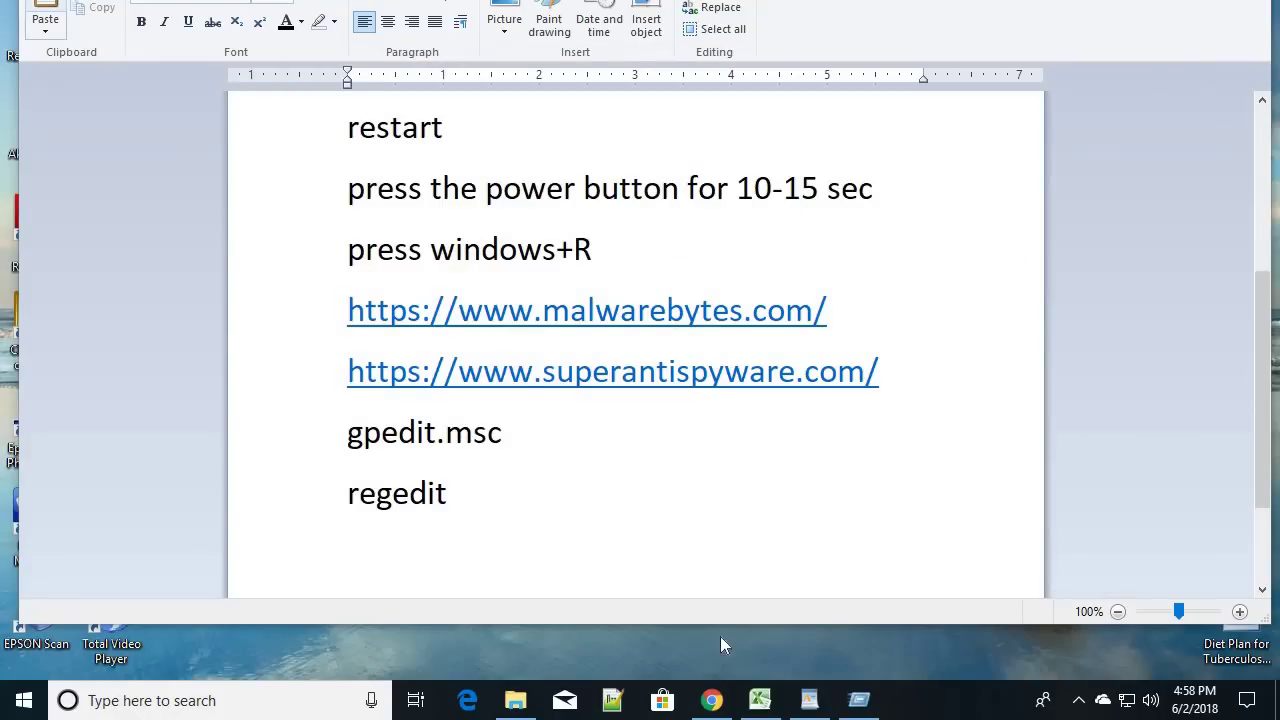
key("super+r")
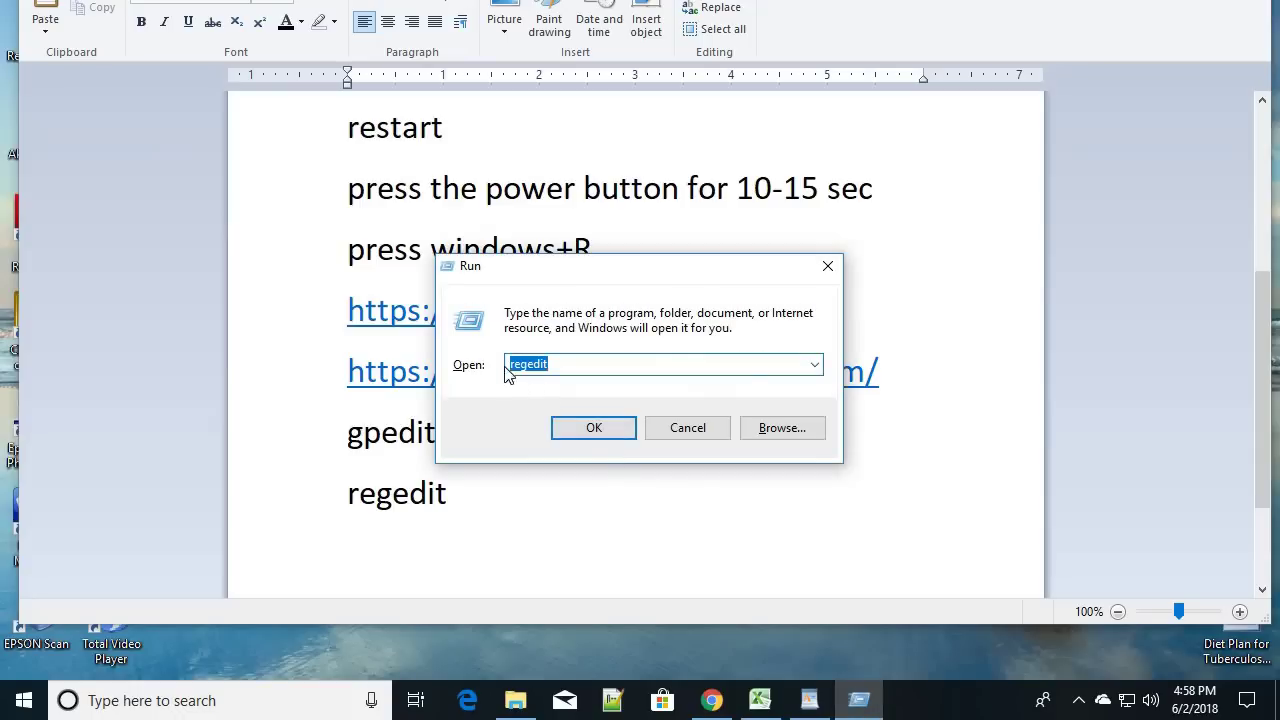
left_click(609, 428)
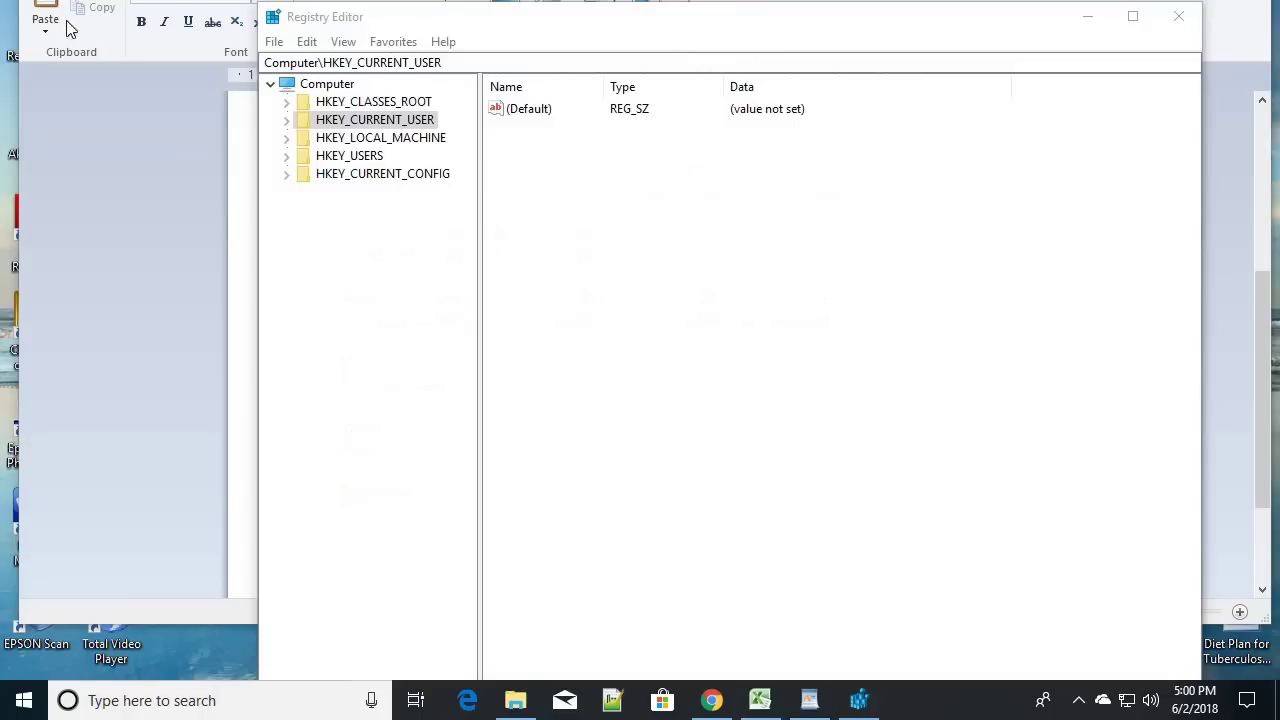
Widen the registry key tree and expand HKEY_CURRENT_USER > Software > Microsoft
mouse_move(657, 40)
left_mouse_down()
mouse_move(620, 57)
mouse_move(670, 38)
left_mouse_up()
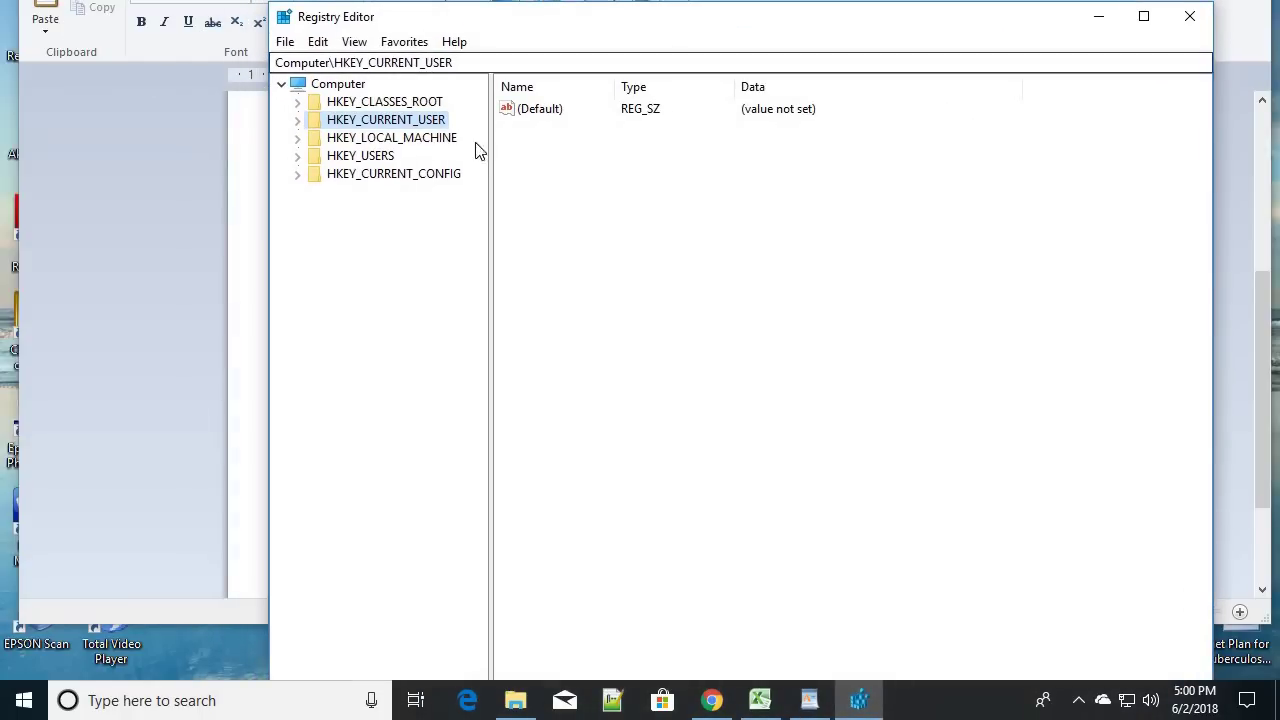
left_click_drag(490, 137, 723, 150)
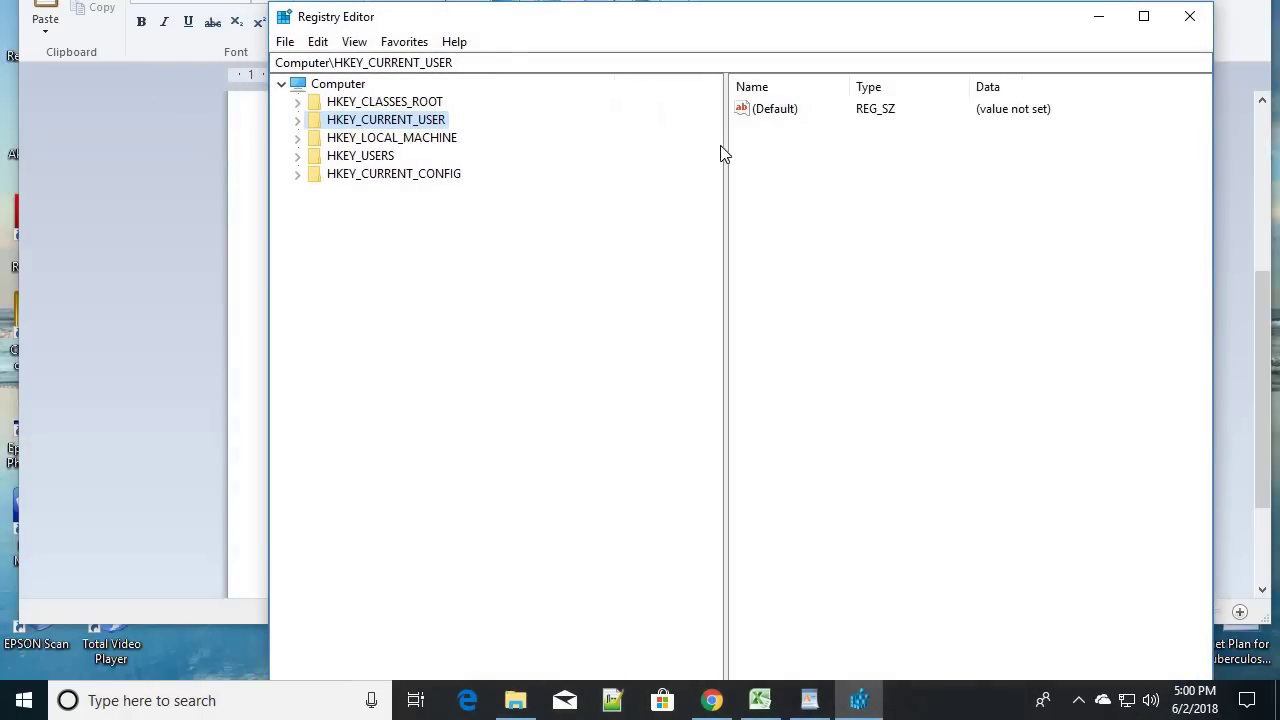
left_click(298, 122)
left_click(314, 247)
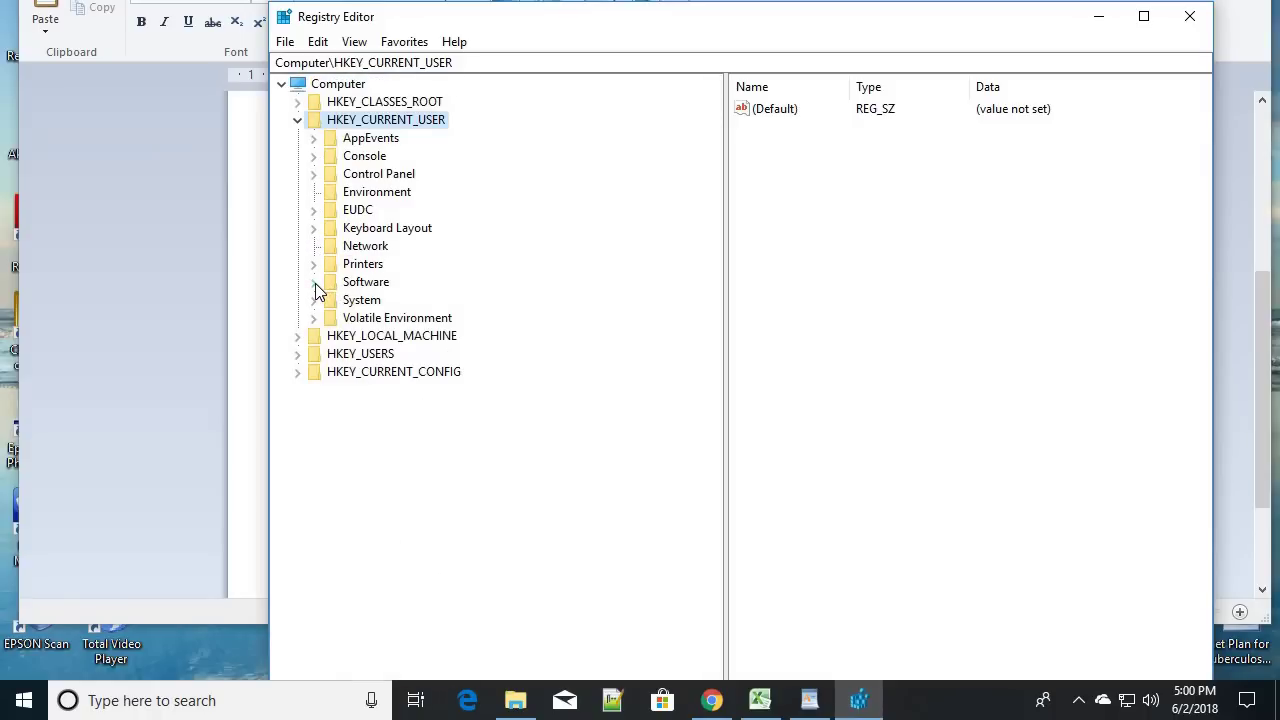
left_click(314, 283)
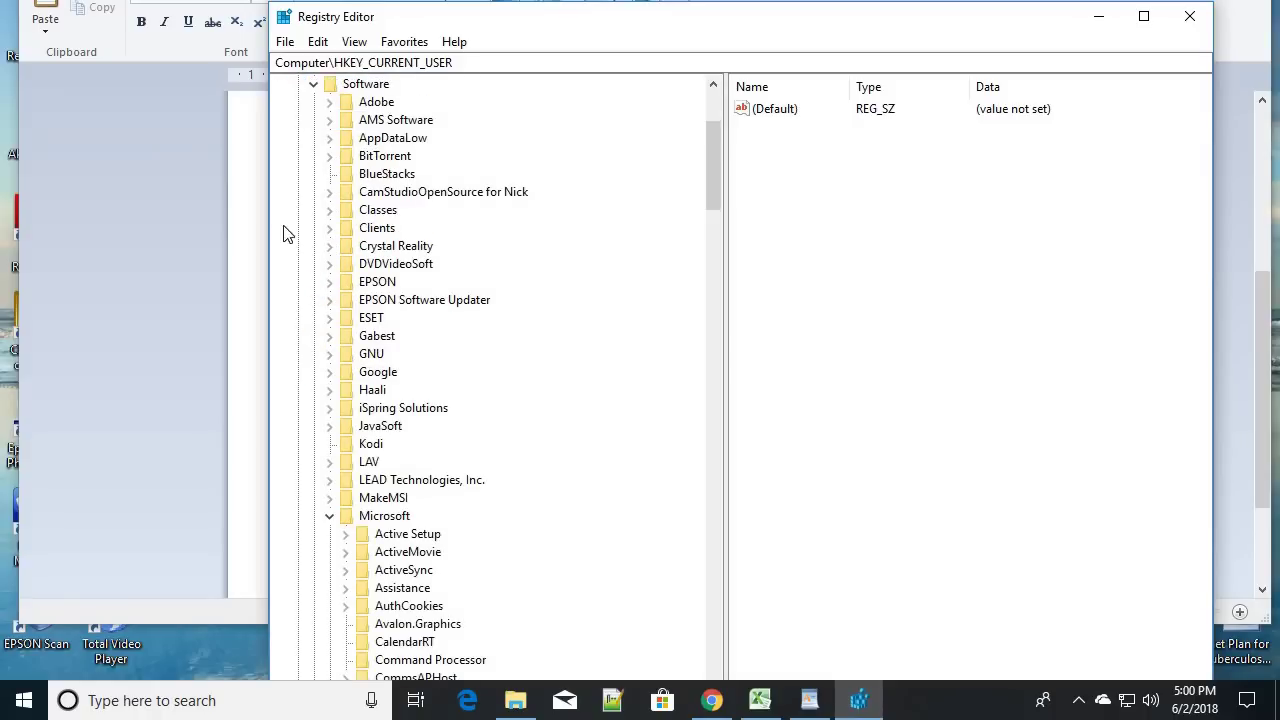
scroll(342, 444, "down", 2)
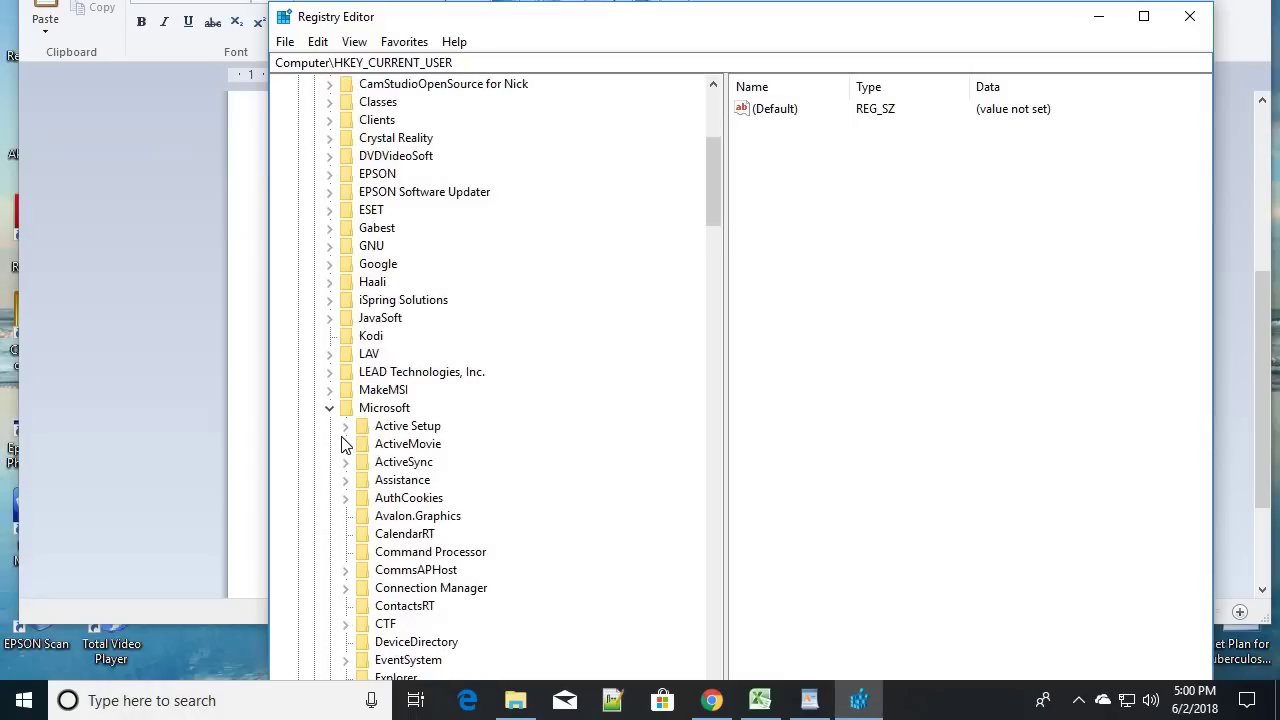
left_click(329, 409)
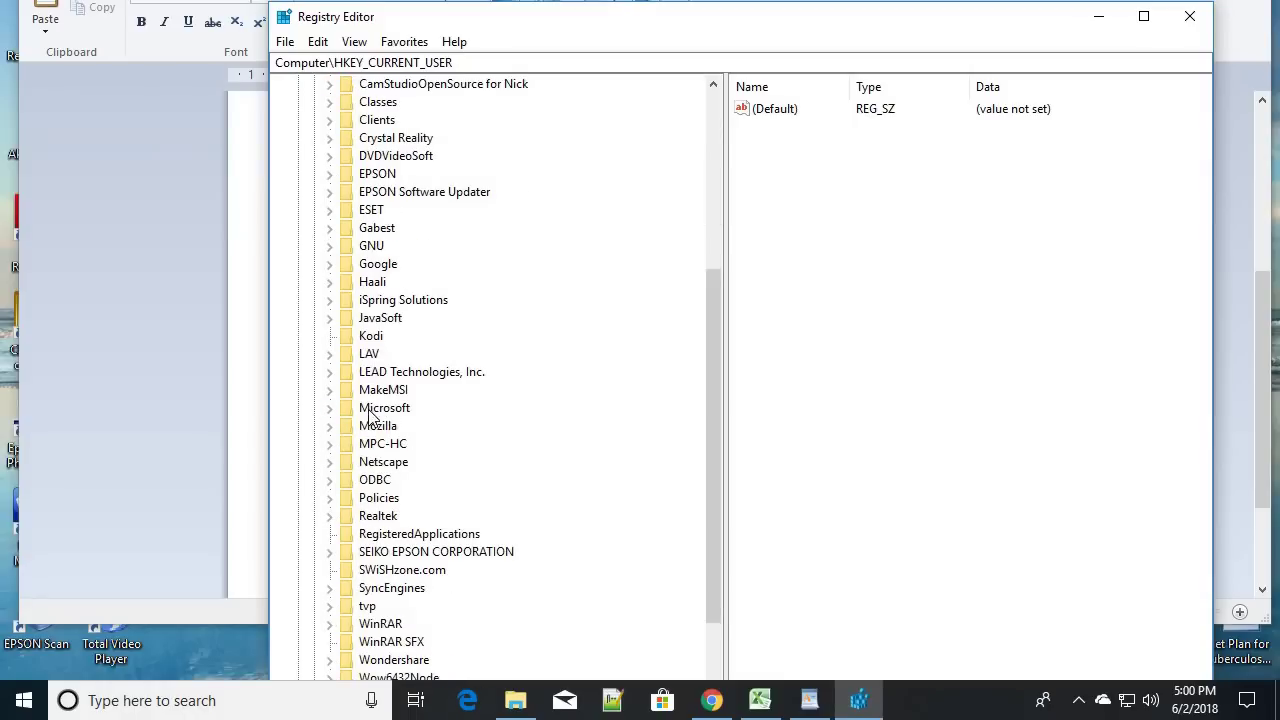
left_click(329, 409)
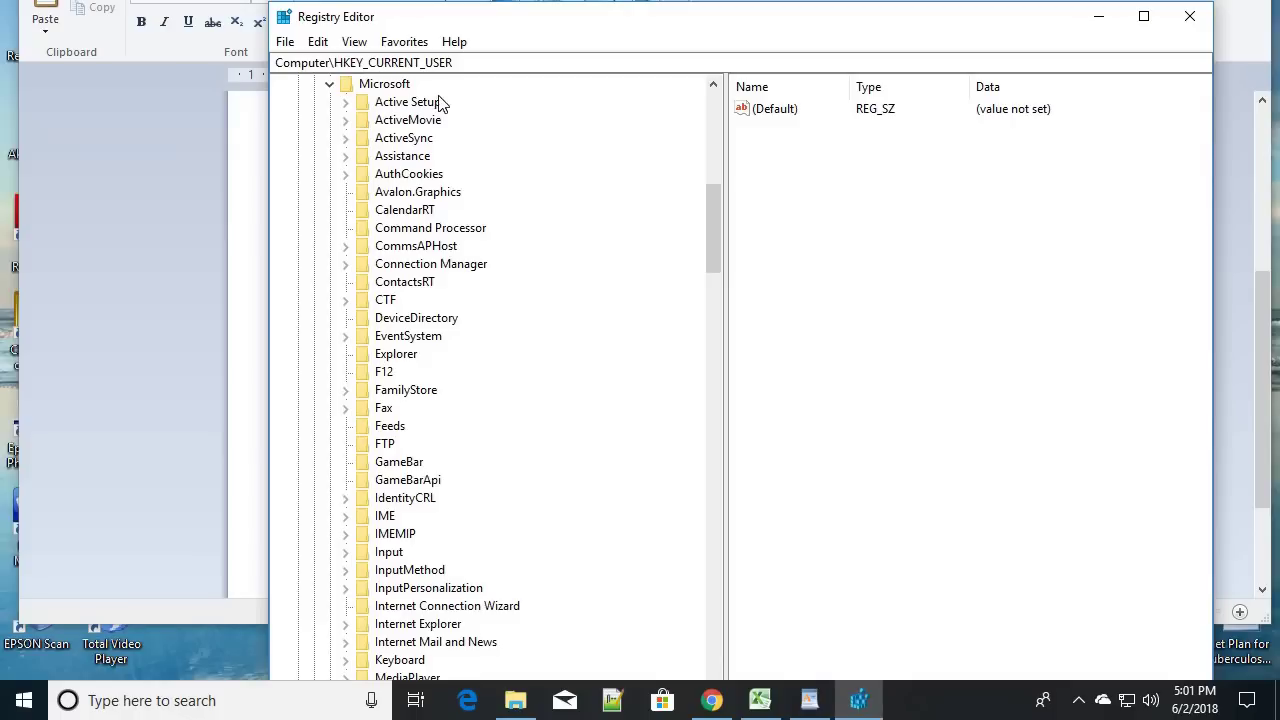
Under the Microsoft key, go to Windows > CurrentVersion > Policies and select the Explorer key
scroll(396, 343, "down", 2)
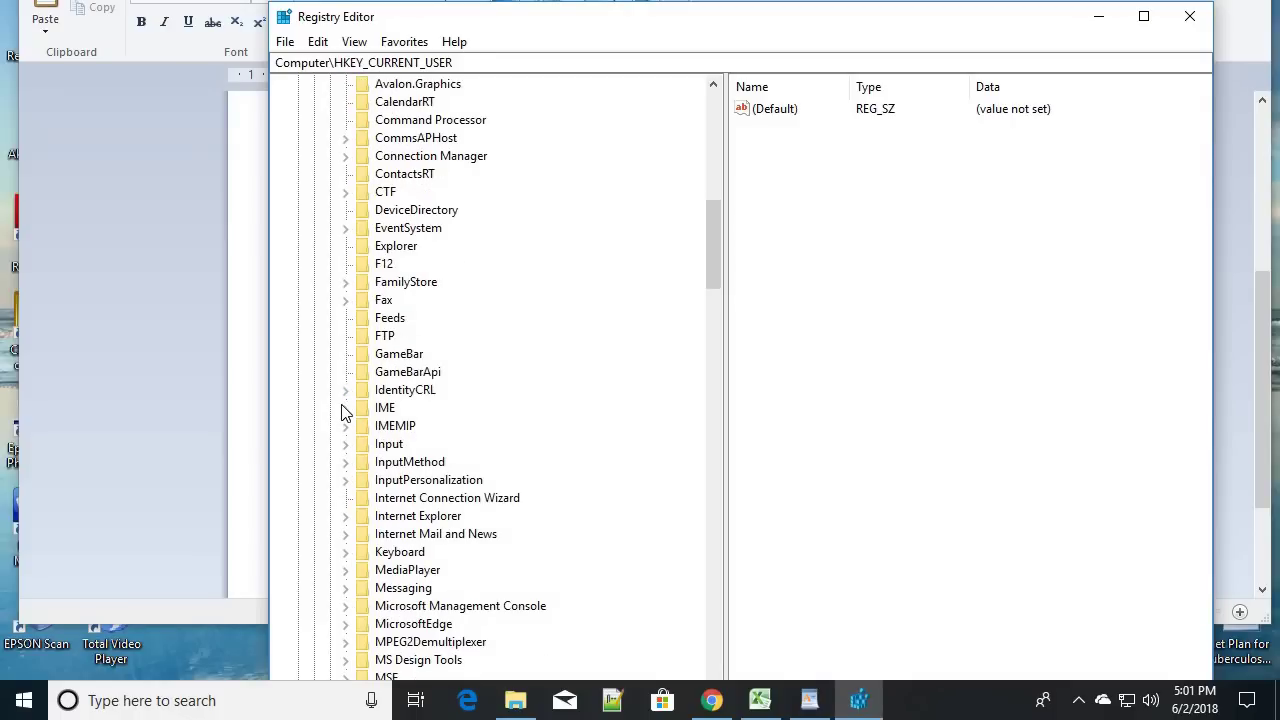
scroll(346, 475, "down", 3)
scroll(345, 515, "down", 16)
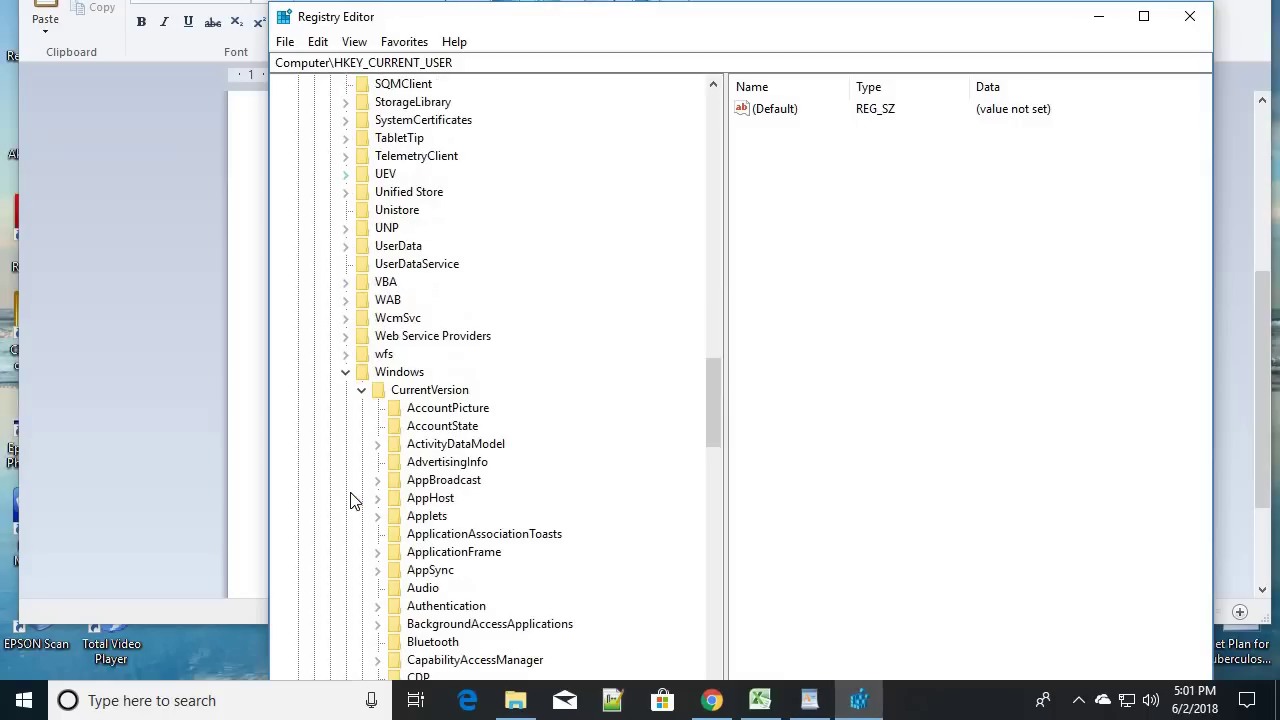
left_click(346, 374)
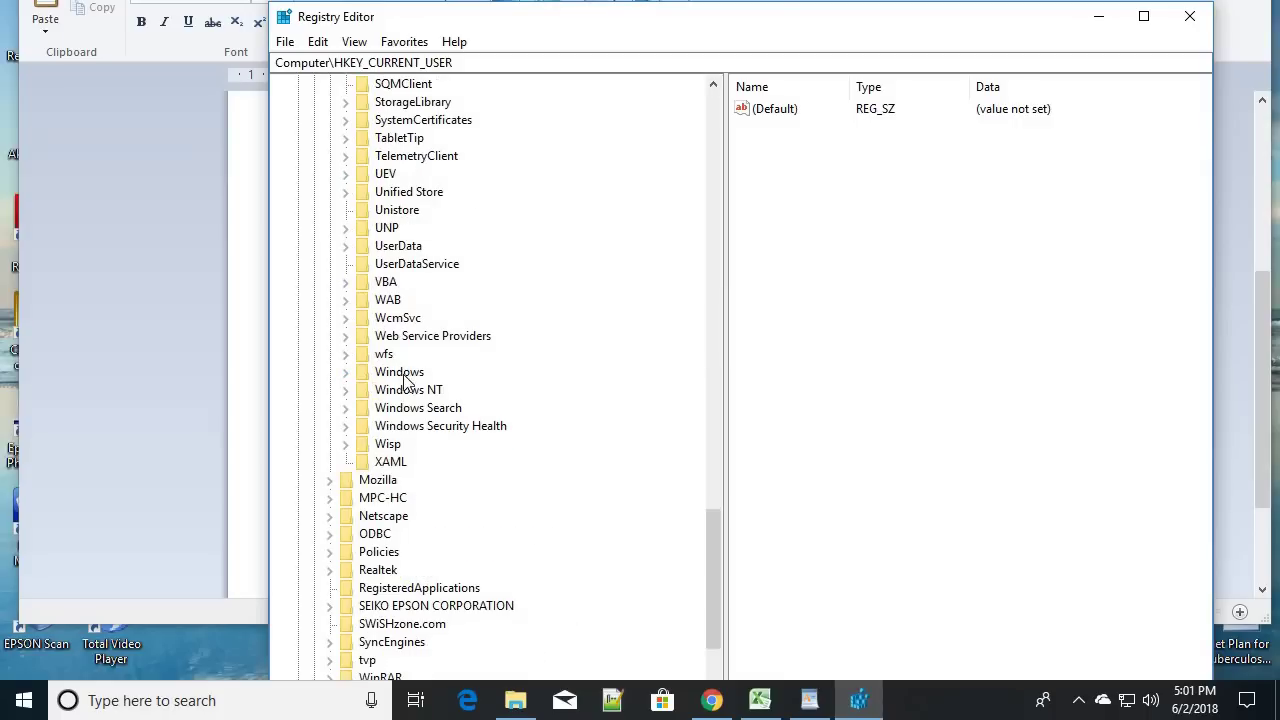
left_click(346, 374)
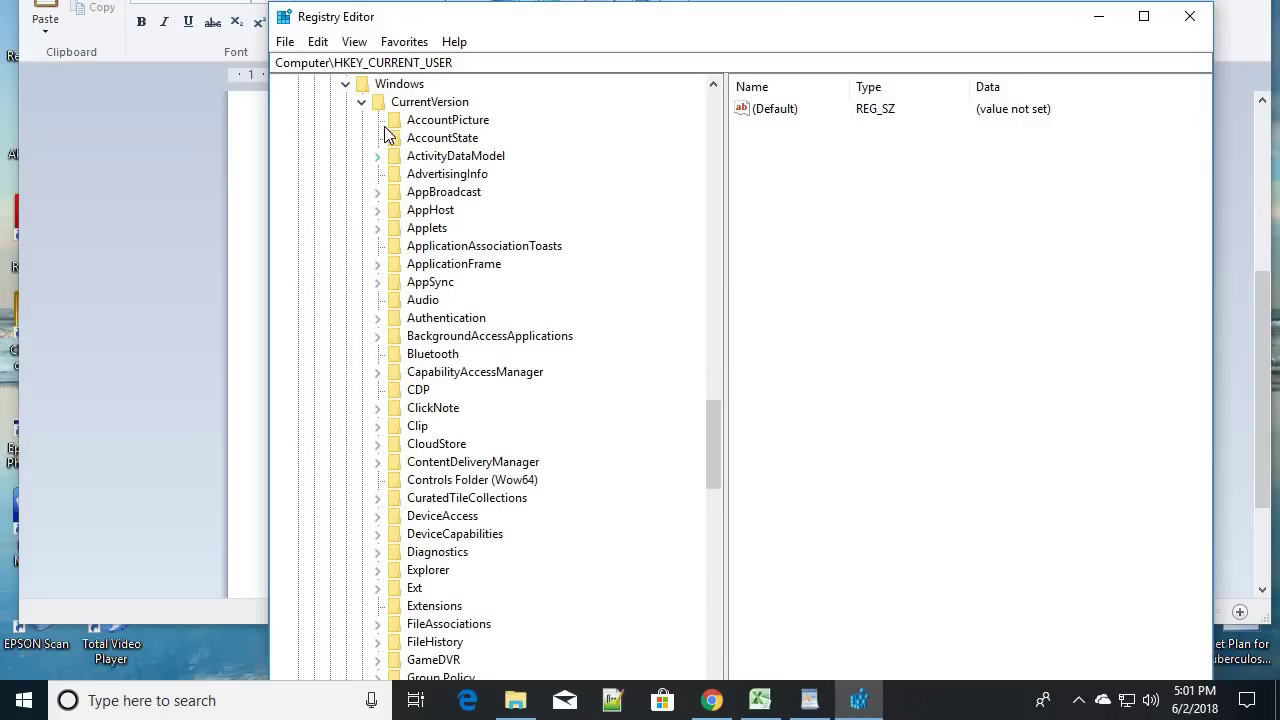
scroll(363, 370, "down", 10)
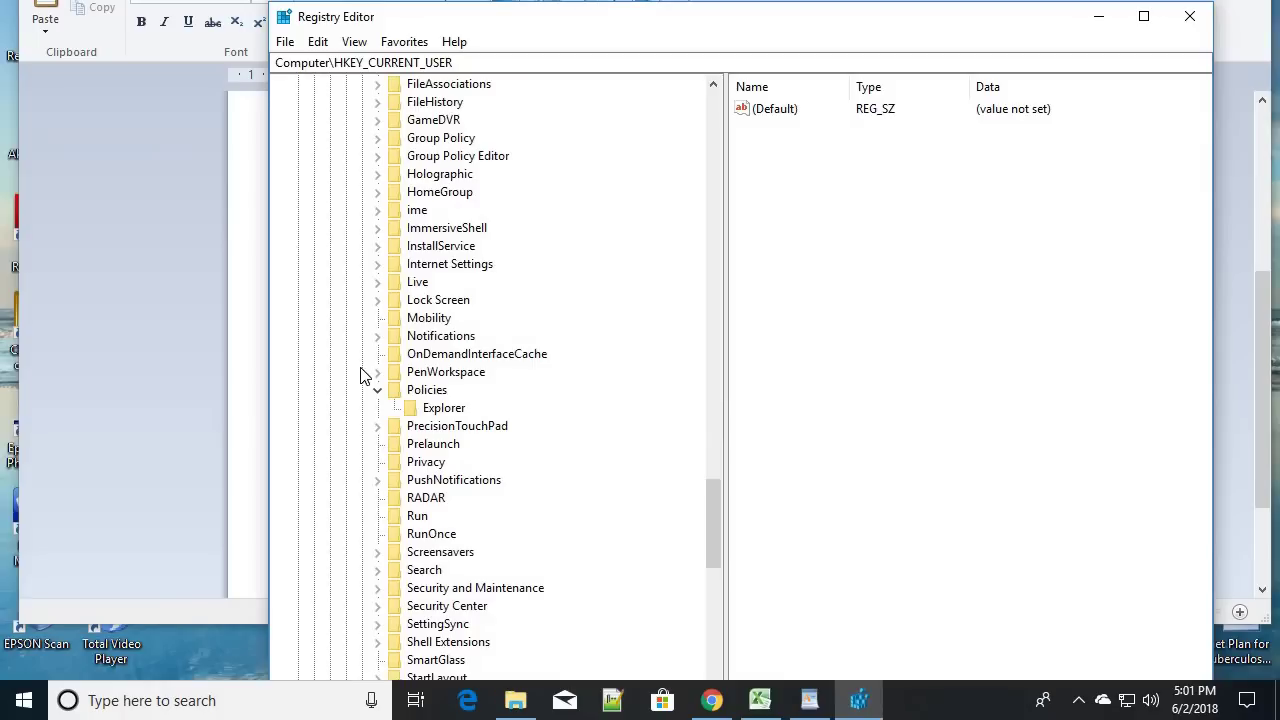
left_click(378, 390)
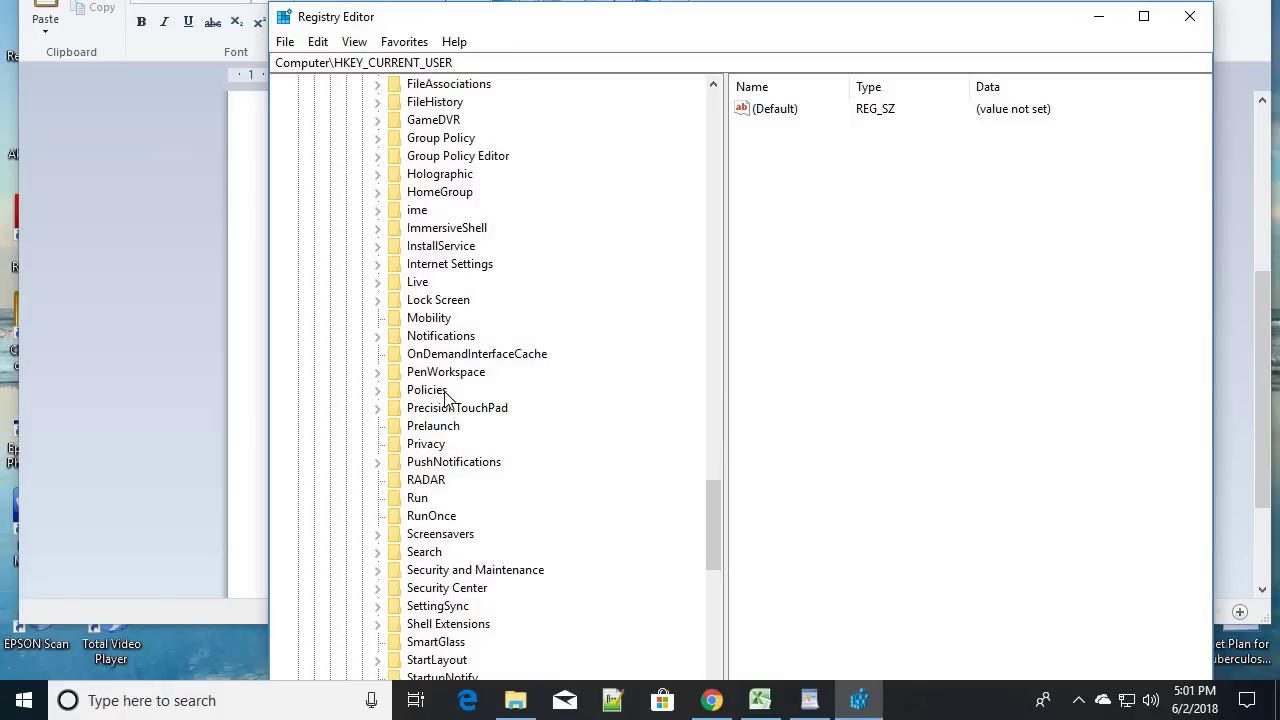
left_click(379, 391)
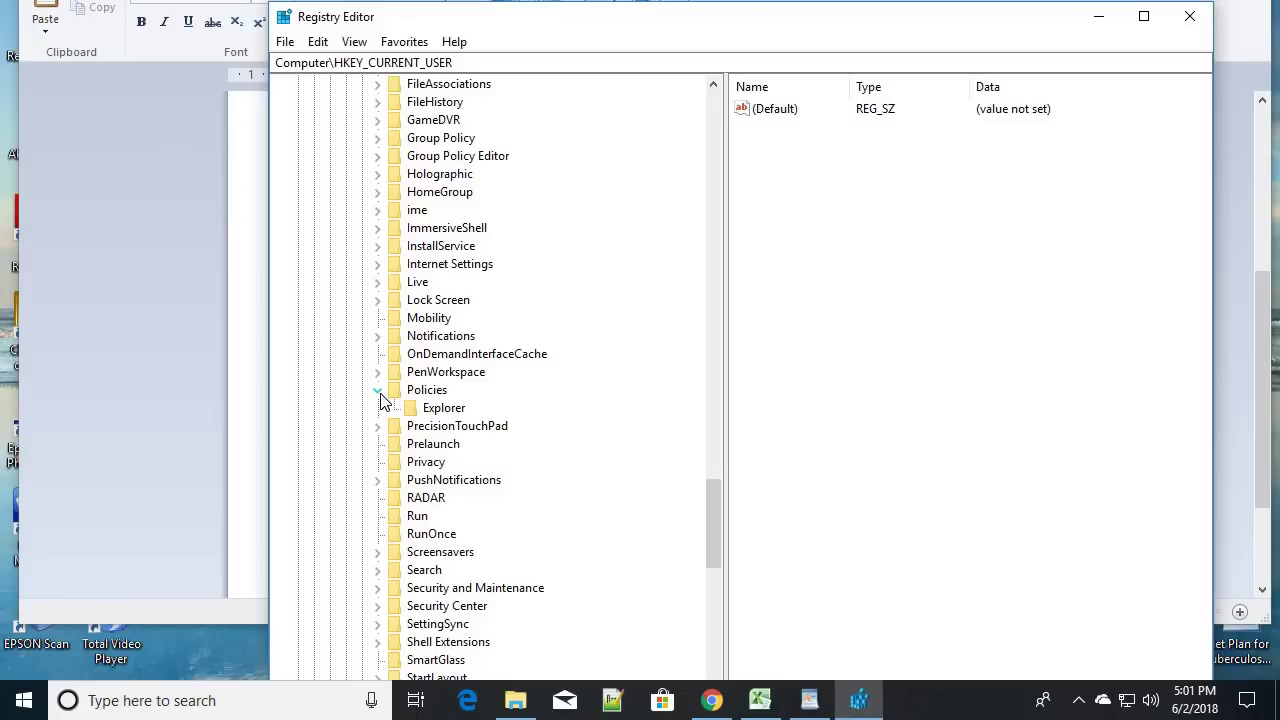
left_click(446, 413)
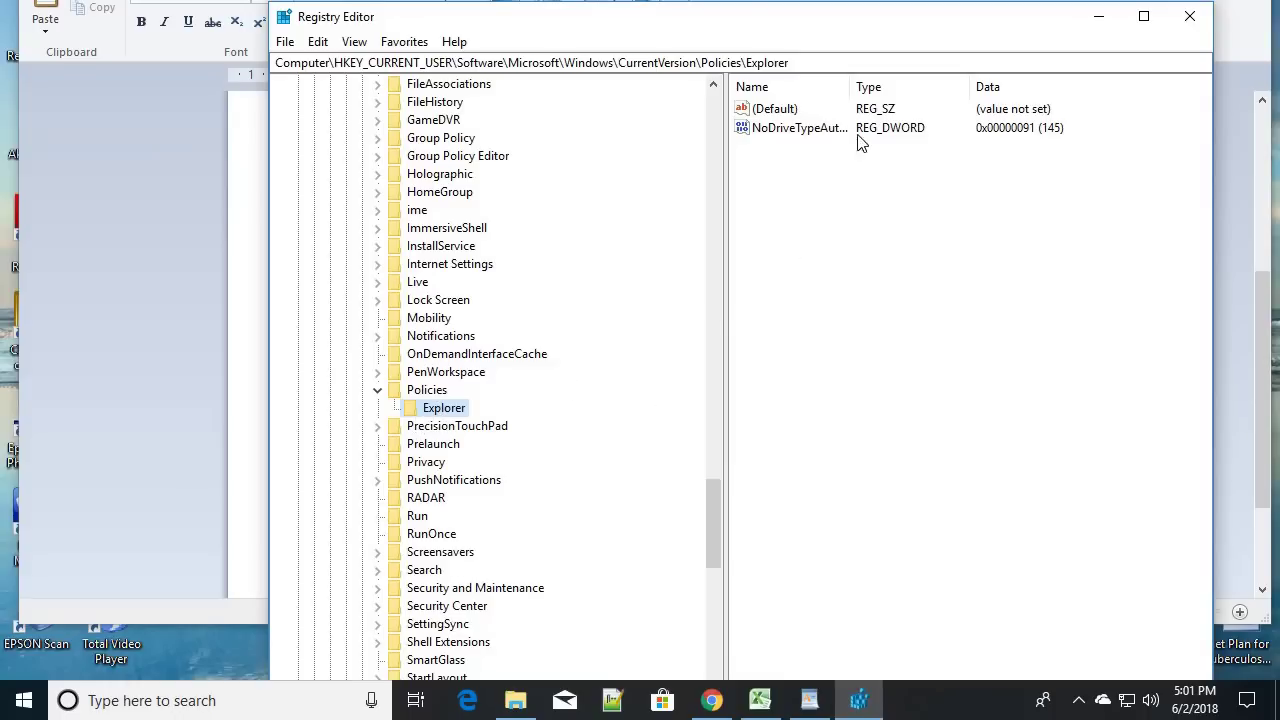
Look at the modify, delete and rename options for the REG_DWORD value in the Explorer key, dismissing them without choosing one
left_click(760, 132)
right_click(802, 132)
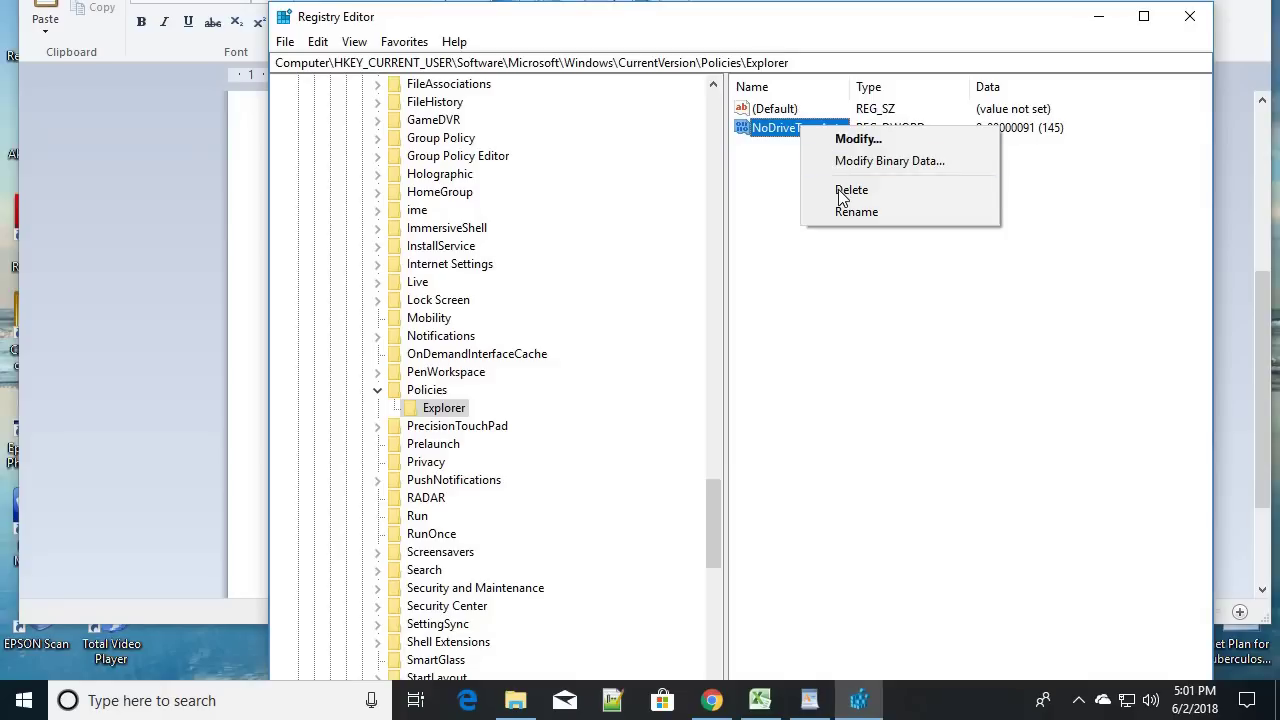
left_click(829, 312)
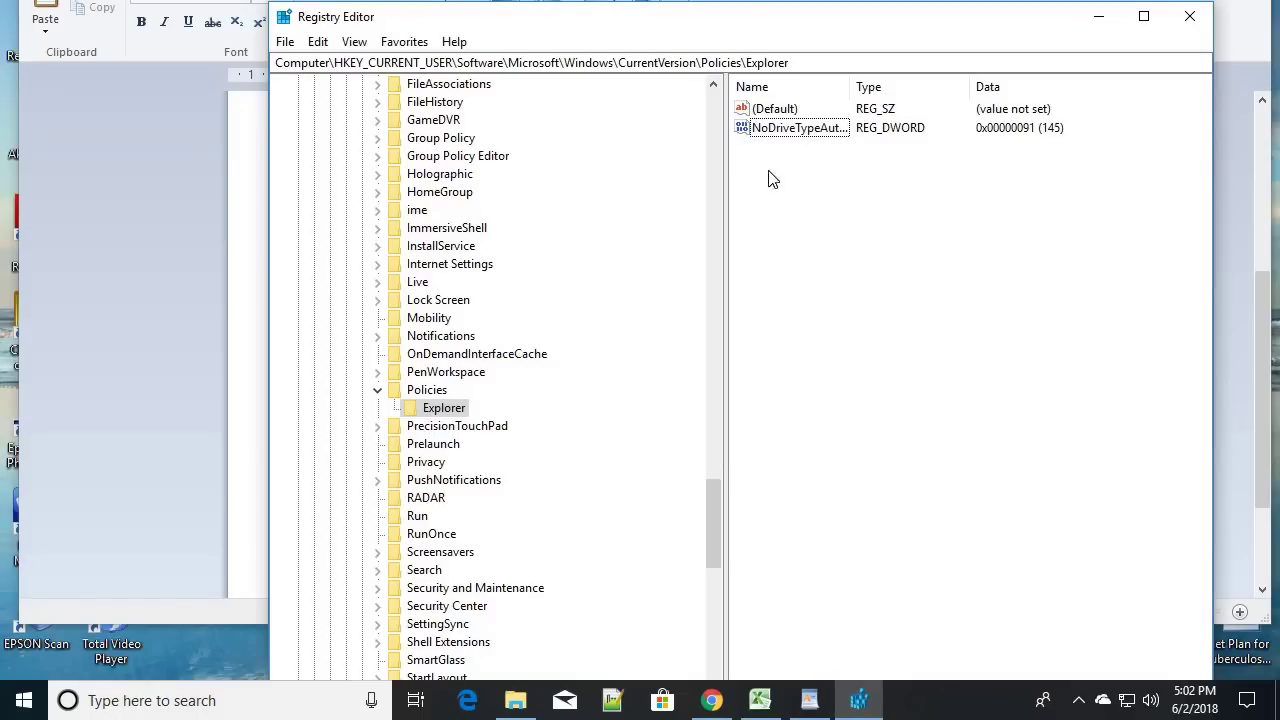
right_click(783, 130)
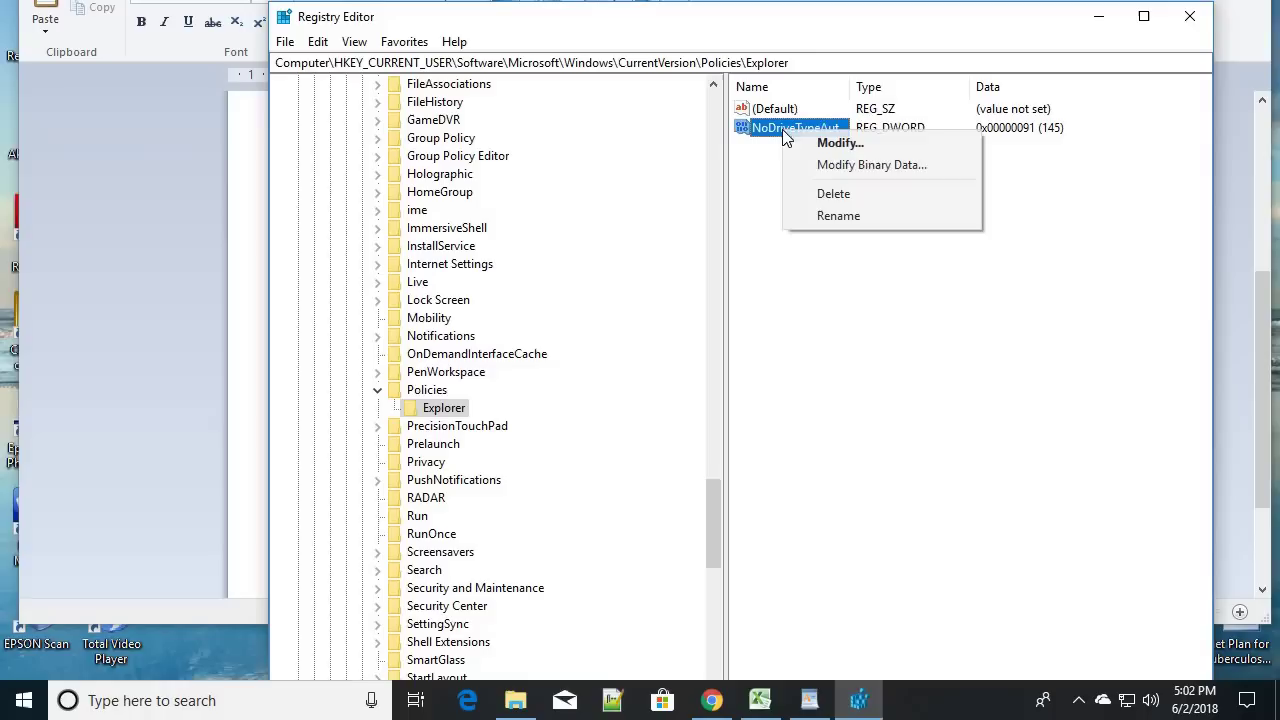
left_click(861, 343)
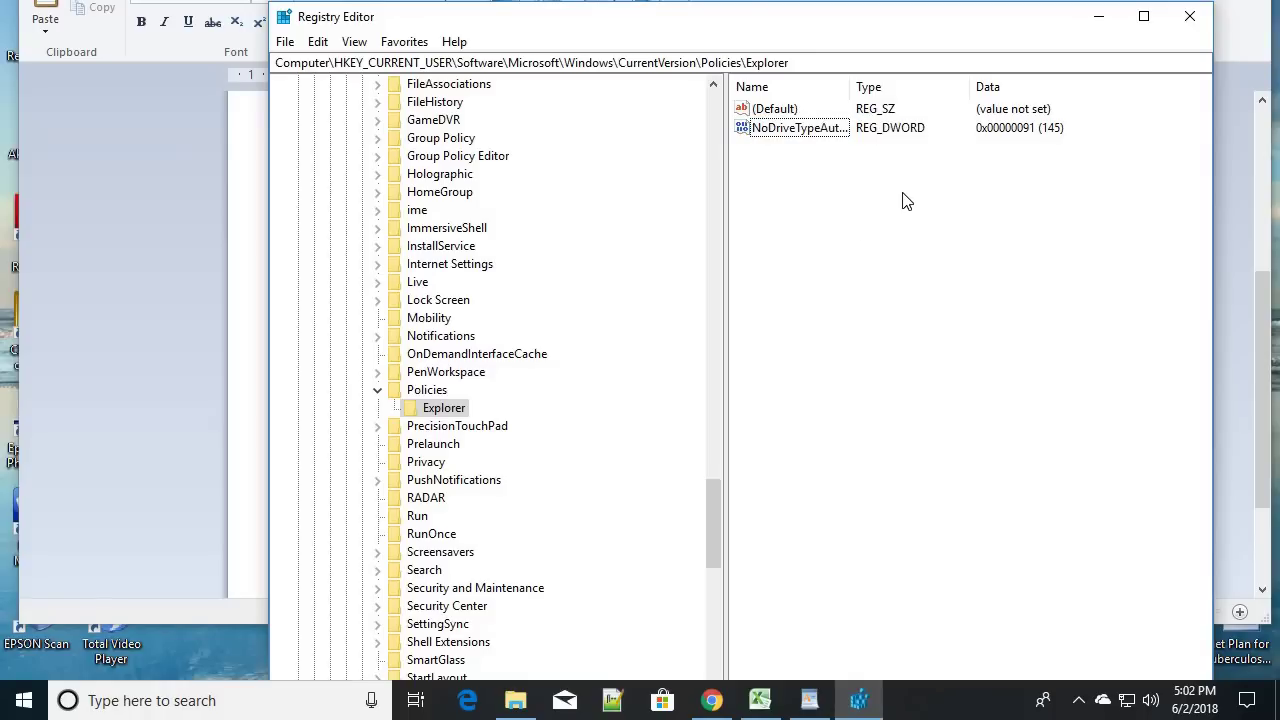
Switch to the WordPad notes and review the frozen-computer fixes, from the Esc key tip through the malware-removal links to gpedit.msc and regedit
left_click(207, 309)
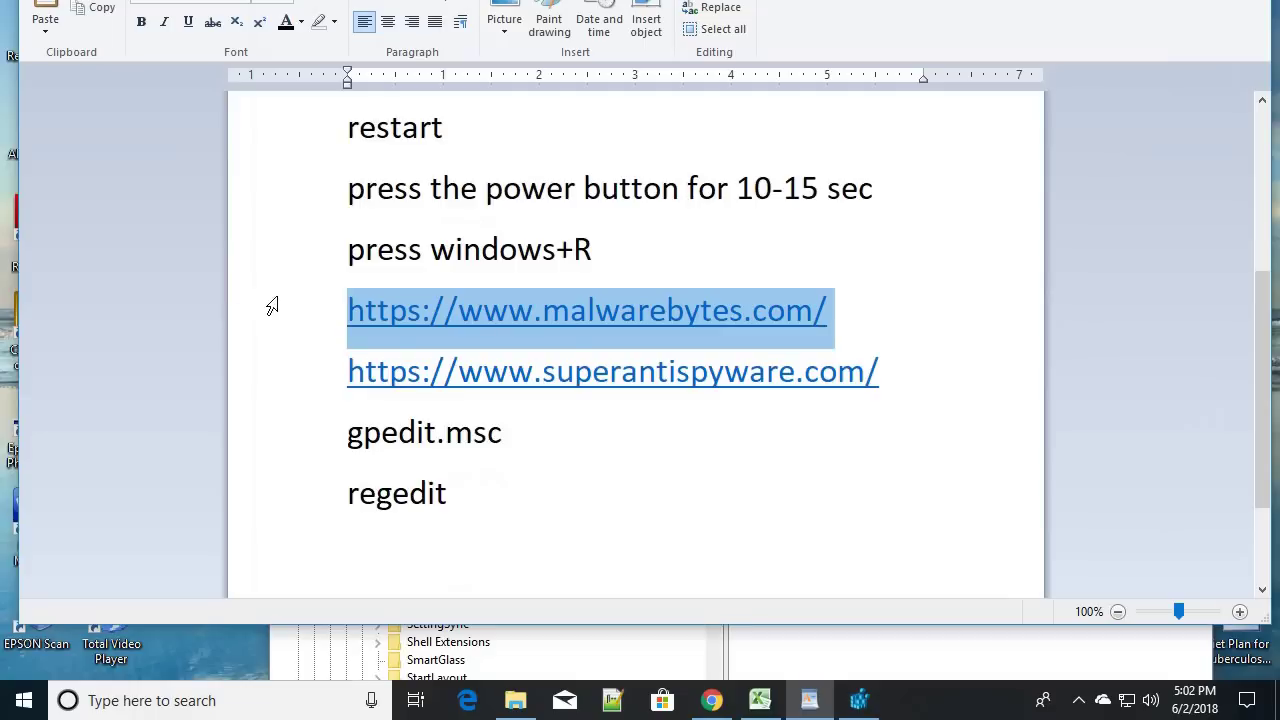
scroll(378, 306, "up", 5)
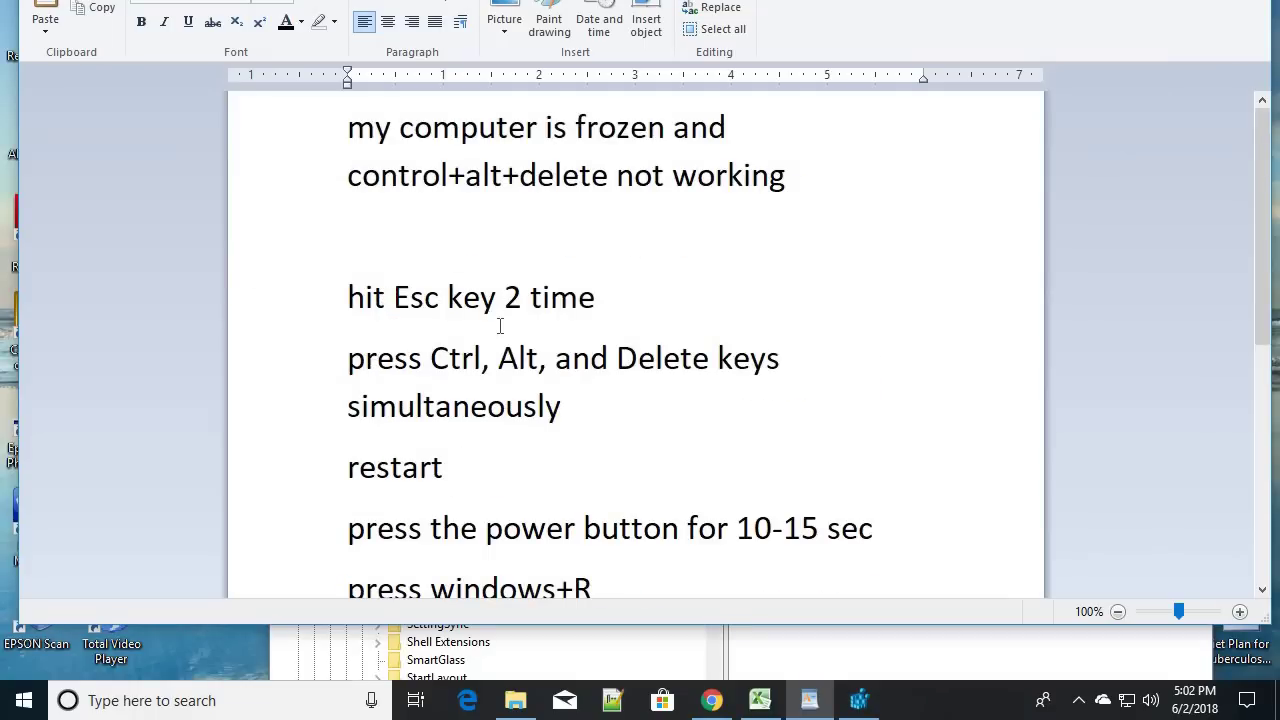
scroll(560, 318, "down", 3)
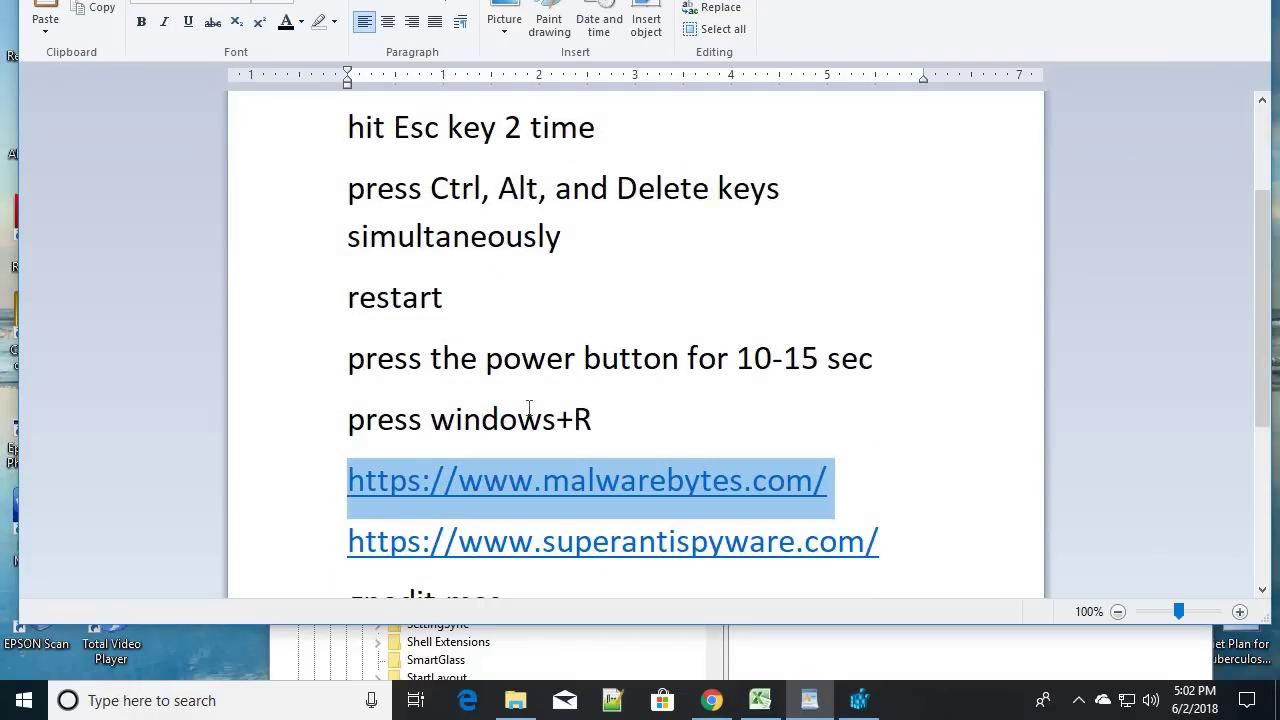
left_click(625, 427)
scroll(625, 428, "down", 6)
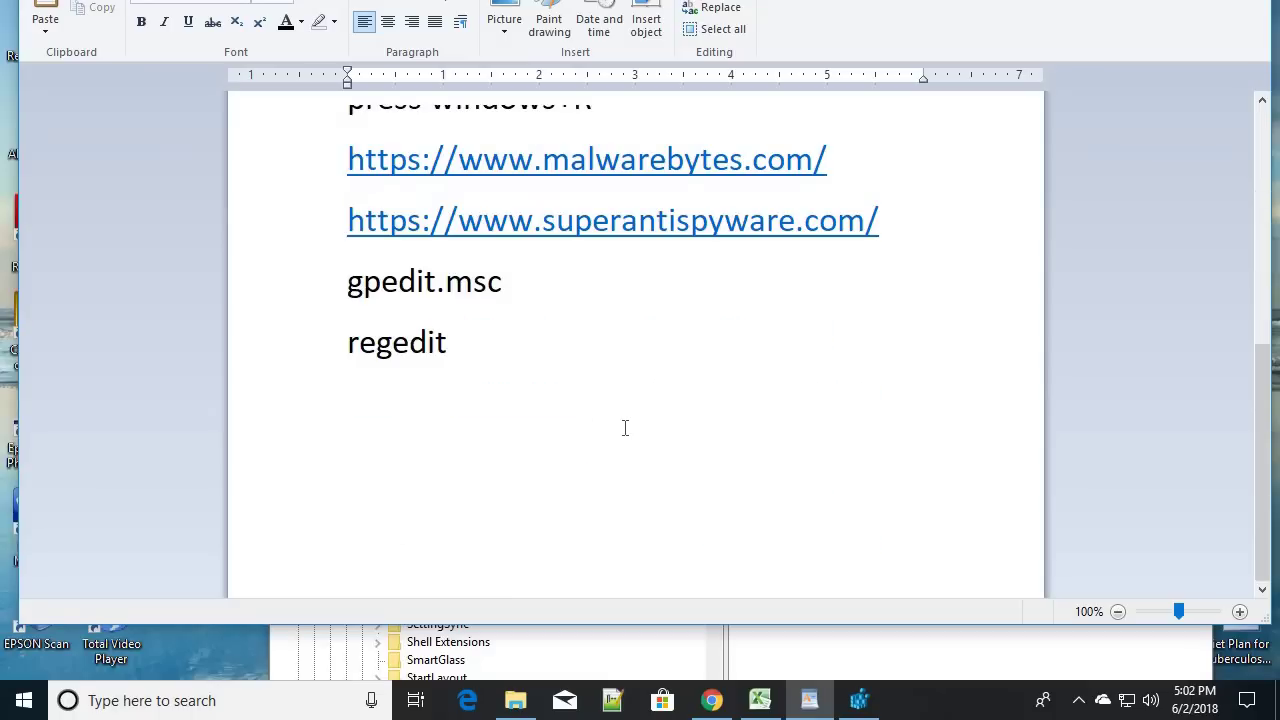
scroll(625, 428, "up", 3)
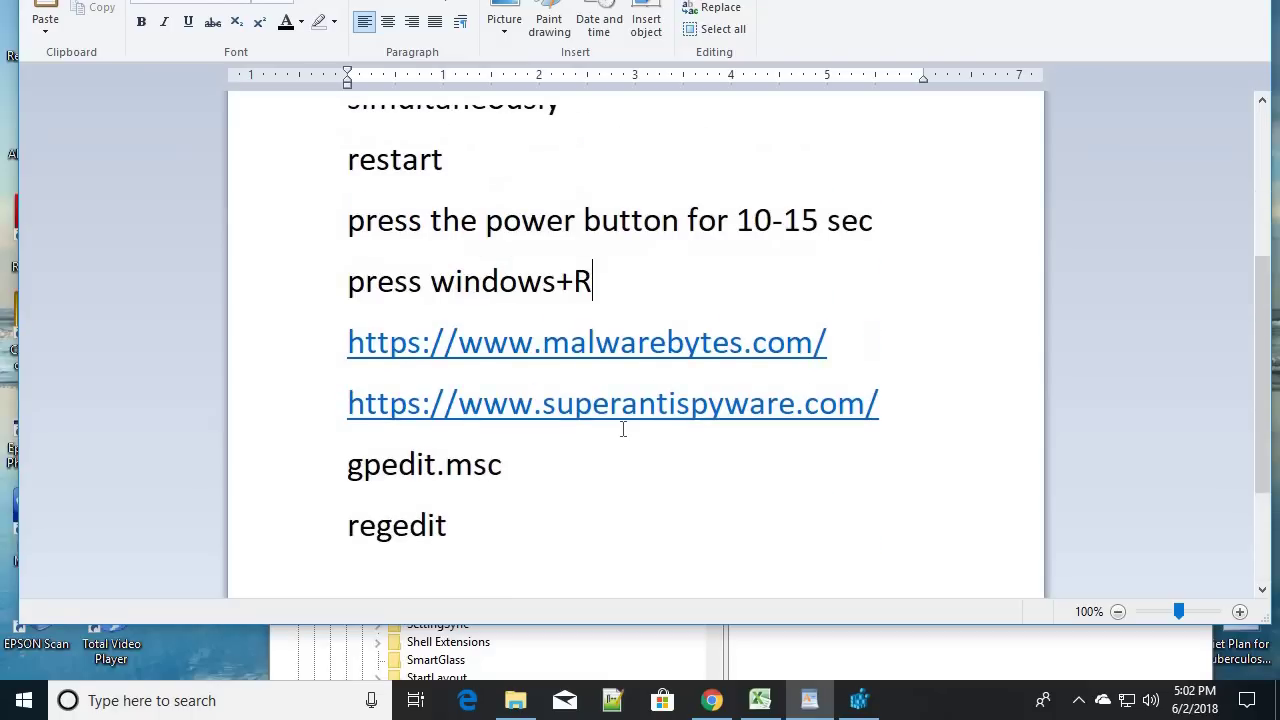
left_click(840, 348)
left_click(893, 394)
scroll(894, 395, "down", 3)
left_click(515, 287)
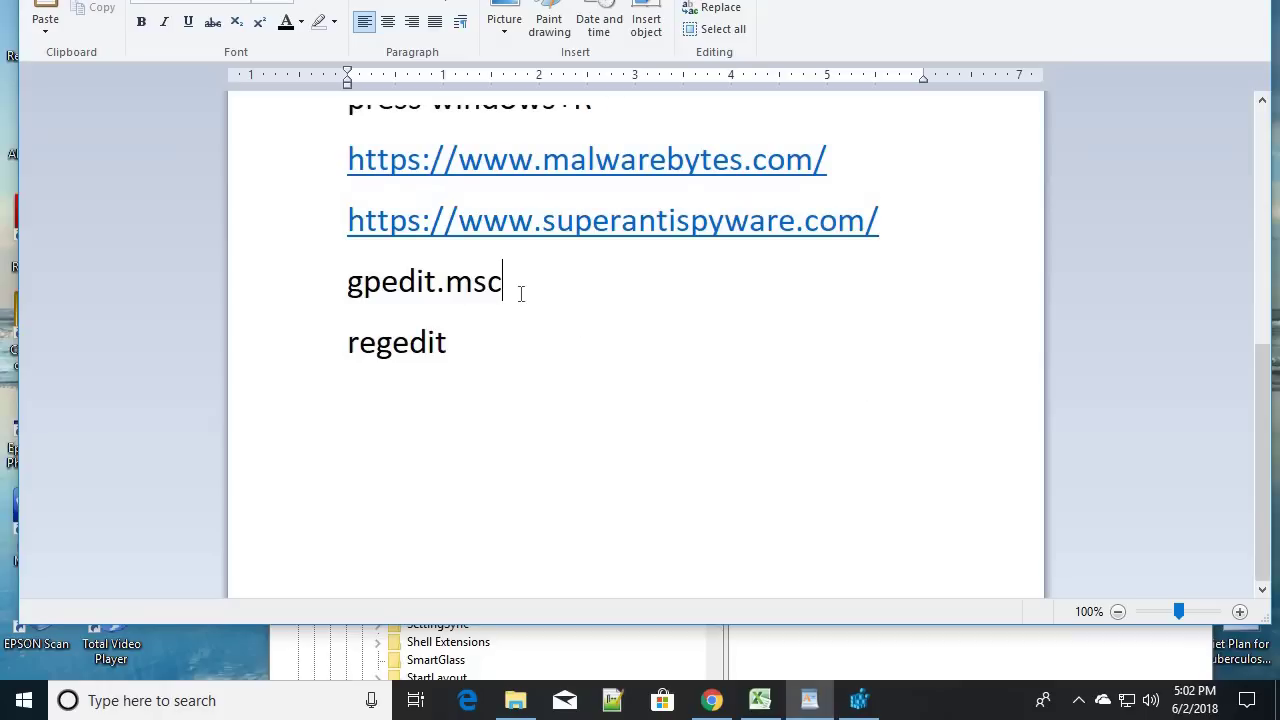
left_click(444, 341)
left_click(517, 286)
left_click(469, 339)
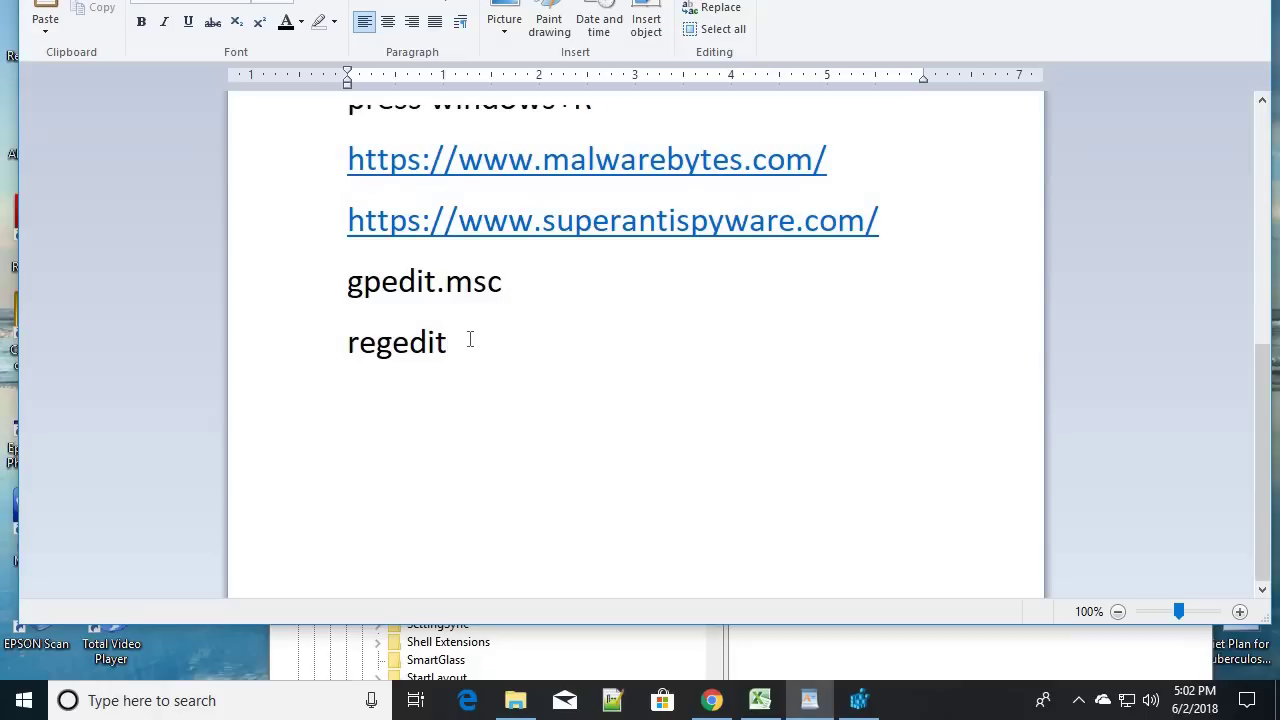